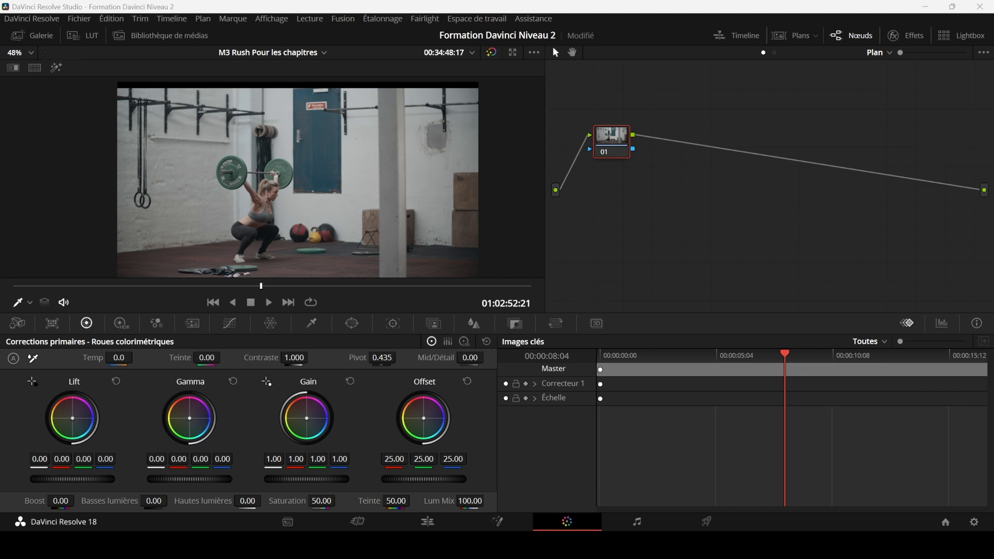
# - Save the project, and try switching Correcteur 1 off and on and locking and unlocking it in the keyframe tracks
pyautogui.hotkey('ctrl', 's')
pyautogui.click(505, 384)
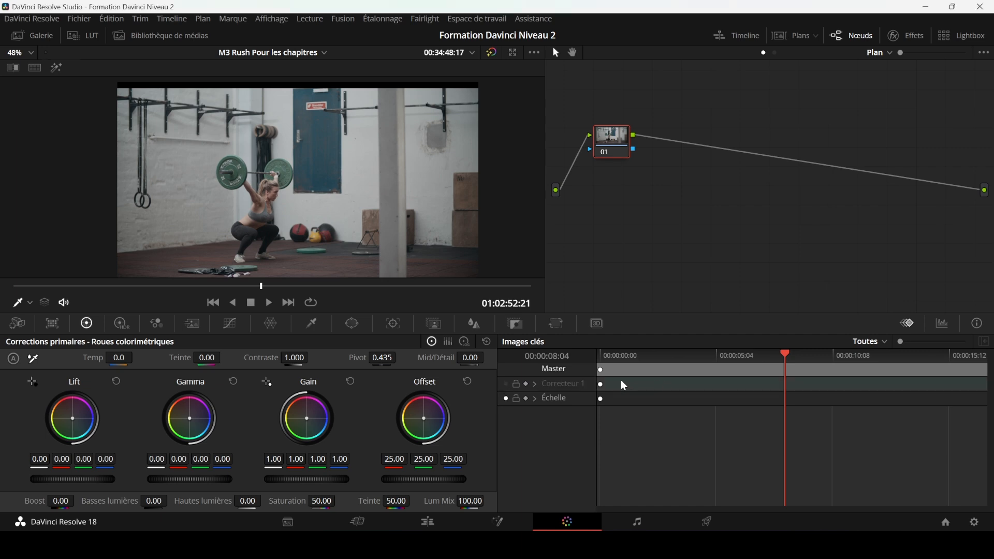
pyautogui.click(505, 385)
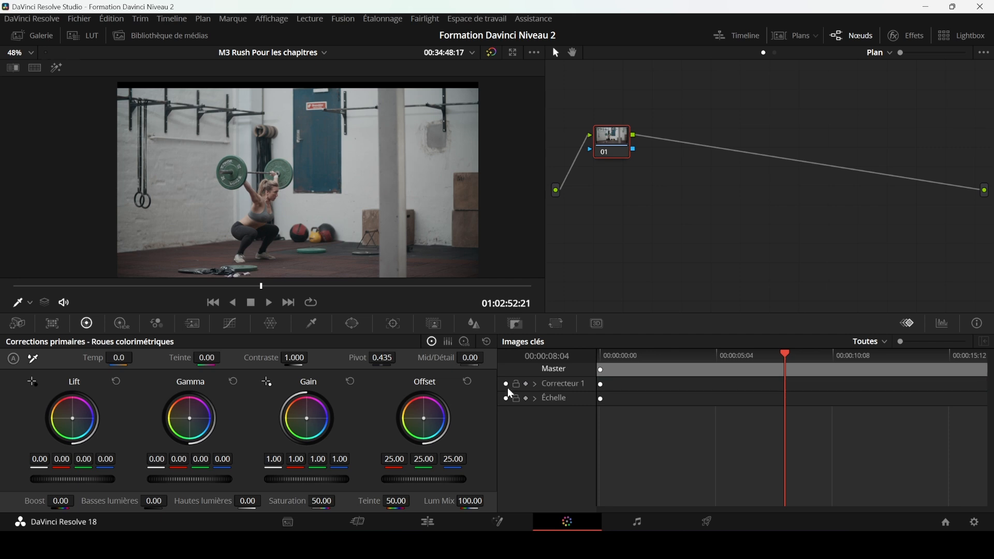
pyautogui.click(516, 384)
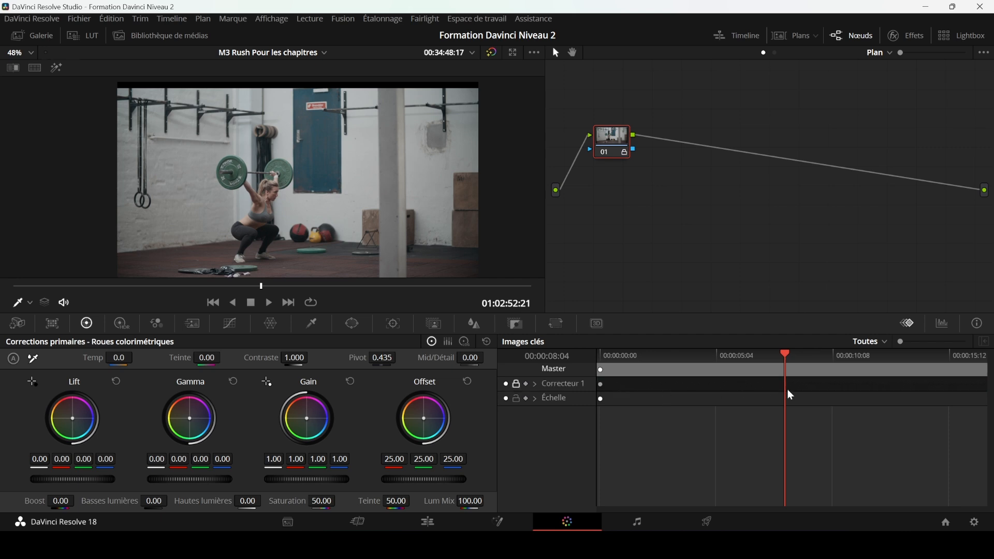
pyautogui.click(517, 385)
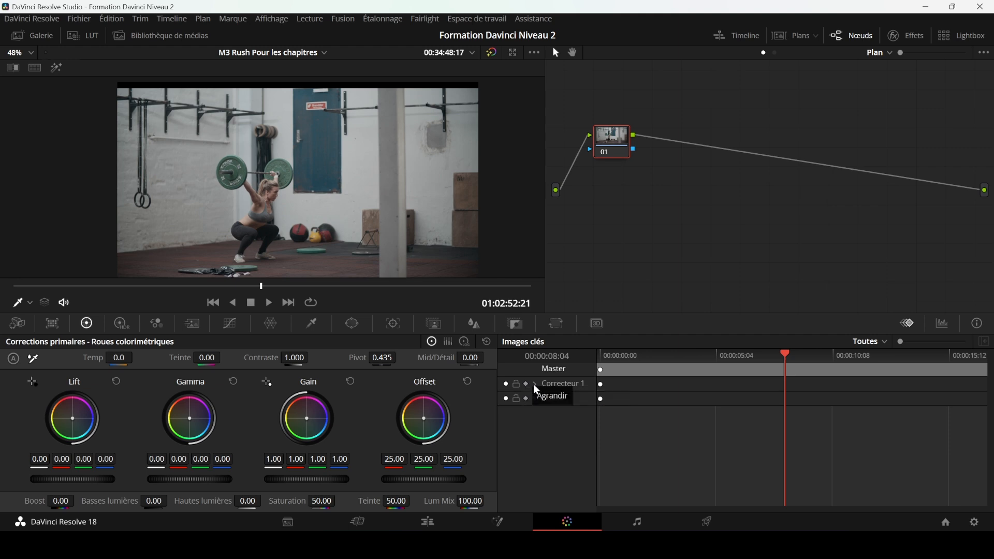
# - Expand Correcteur 1 in the keyframe editor to examine its individual parameter tracks, and collapse it again
pyautogui.click(534, 384)
pyautogui.scroll(2, 536, 389)
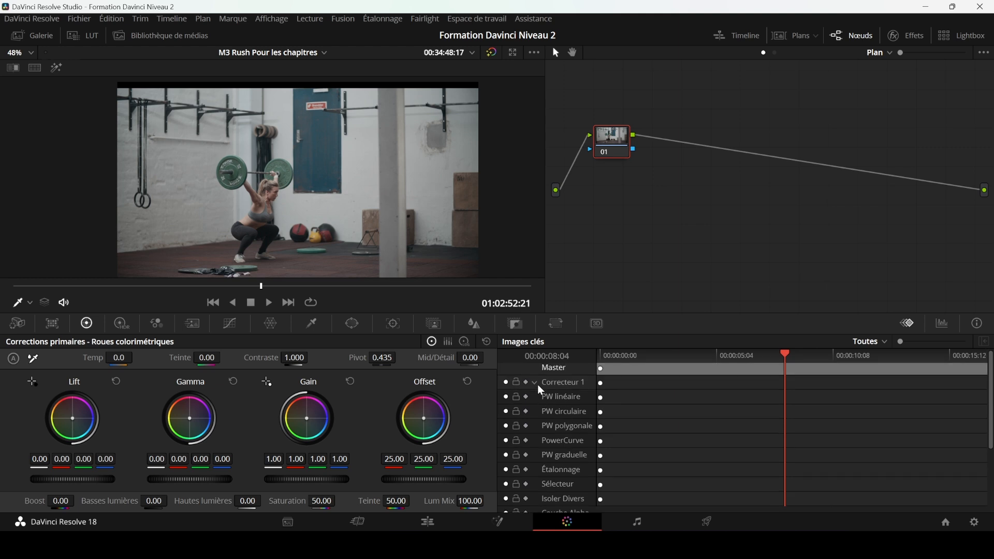
pyautogui.click(534, 384)
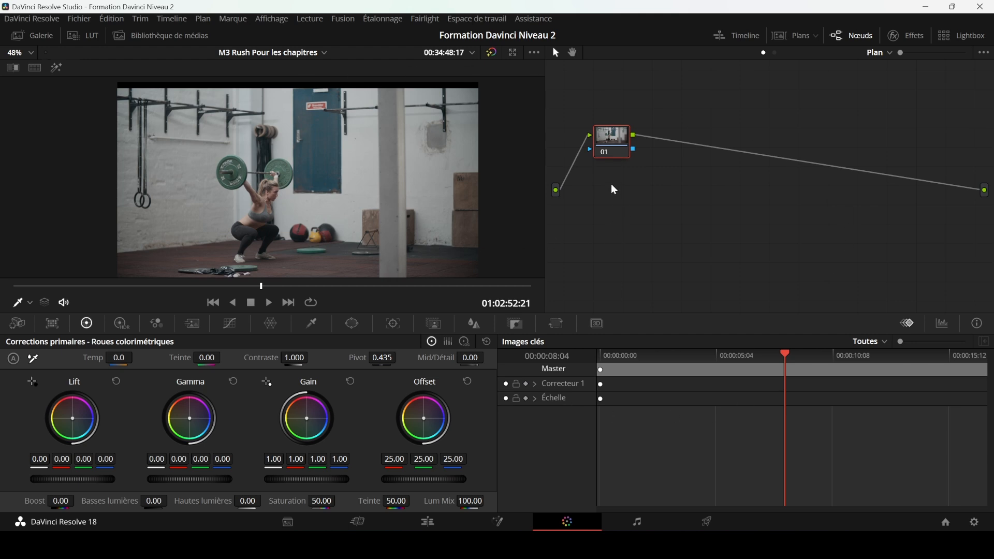
# - Add three serial nodes after node 01 and move node 04 farther away from node 03
pyautogui.moveTo(612, 145); pyautogui.dragTo(614, 147)
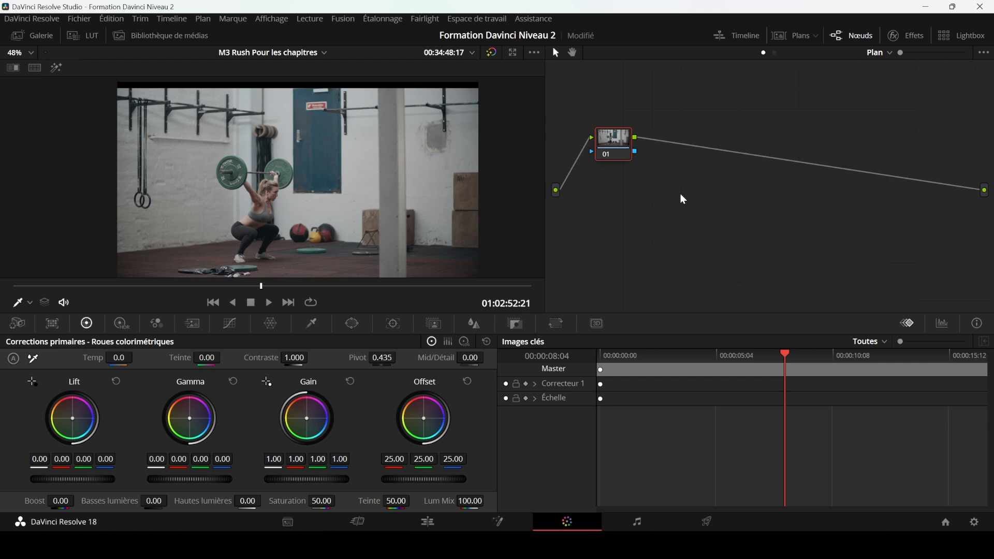
pyautogui.hotkey('alt', 's')
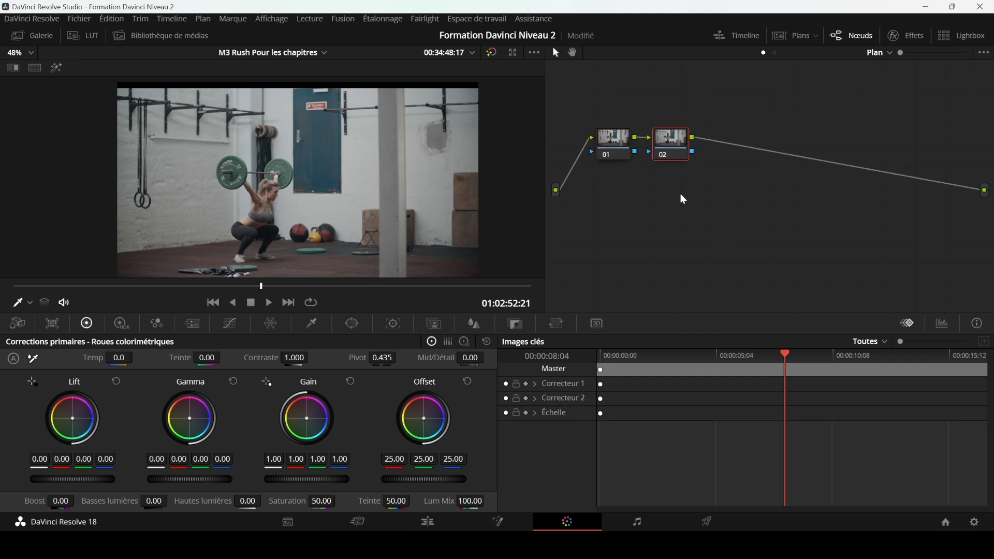
pyautogui.hotkey('alt', 's')
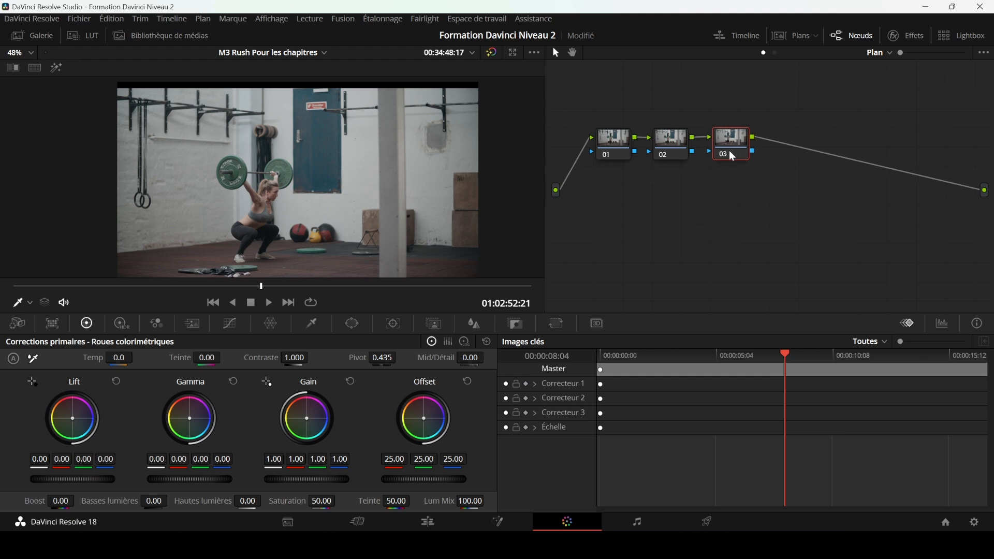
pyautogui.hotkey('alt', 's')
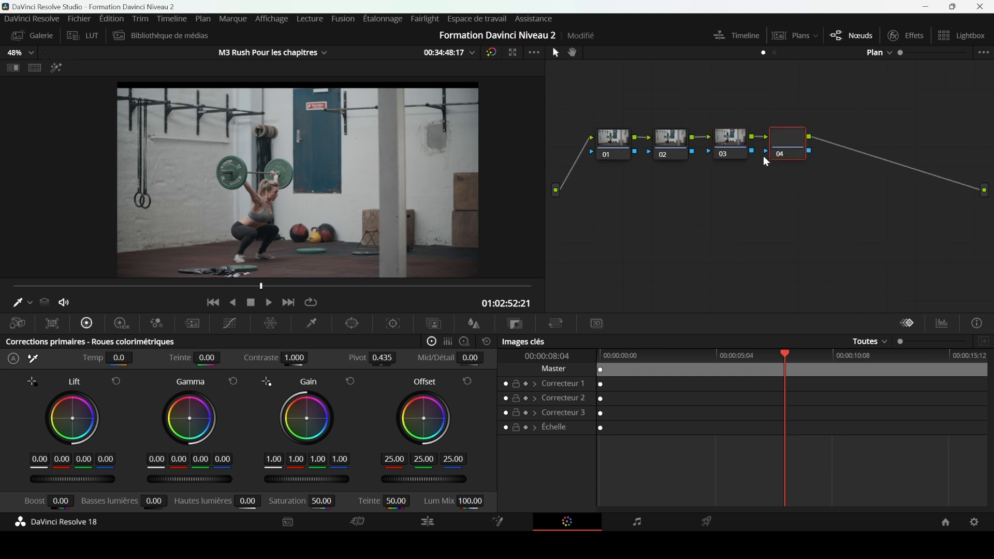
pyautogui.moveTo(781, 155); pyautogui.dragTo(834, 153)
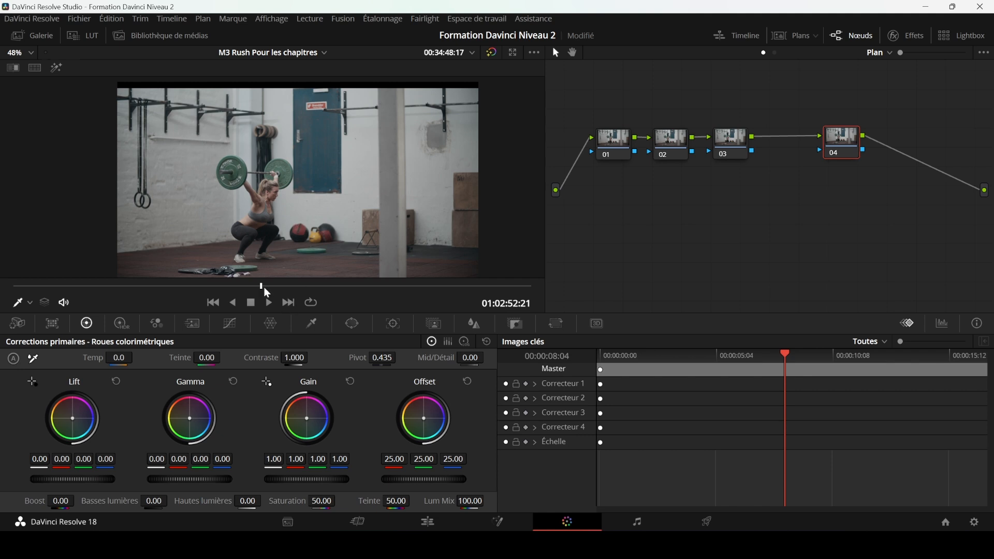
# - Play the clip from its beginning to review the weightlifting movement
pyautogui.moveTo(262, 285); pyautogui.dragTo(29, 282)
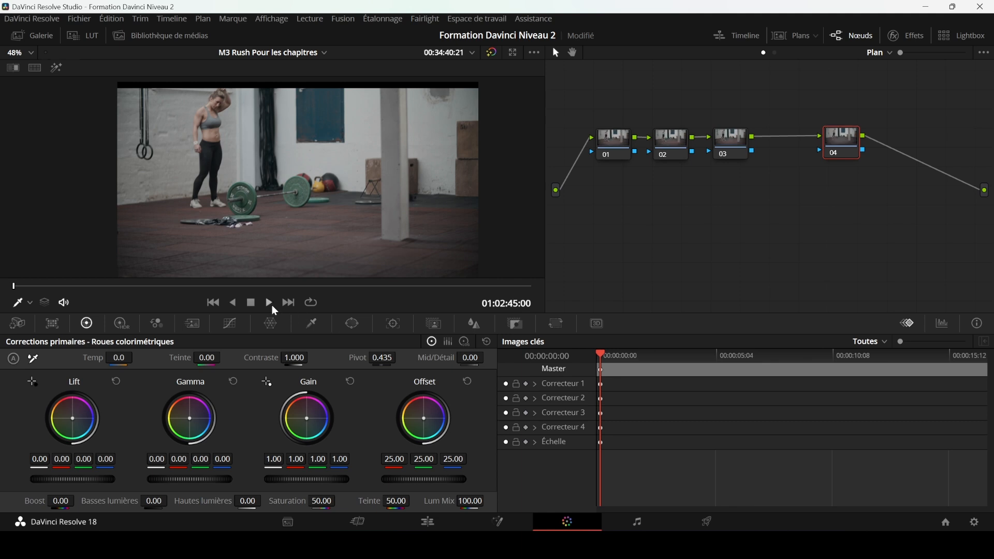
pyautogui.click(269, 303)
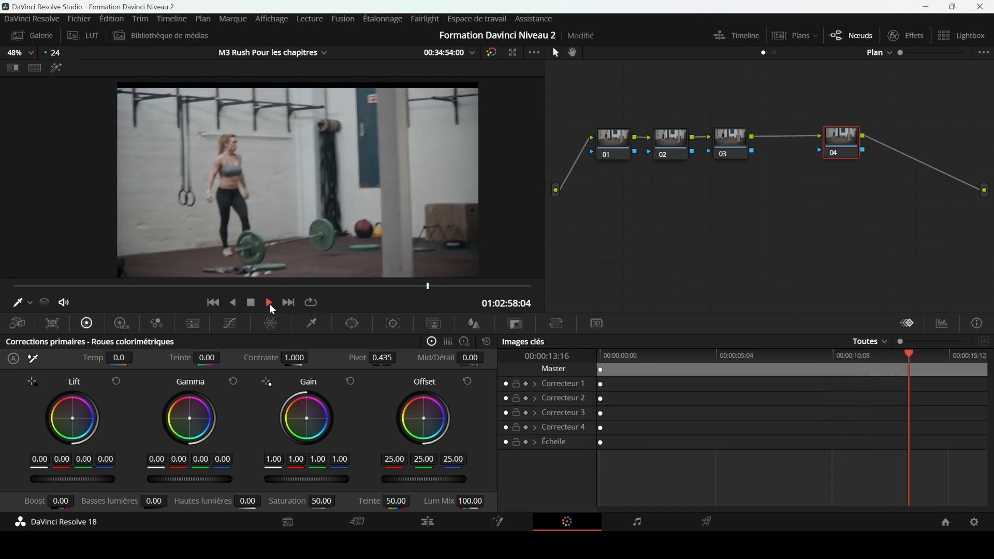
pyautogui.click(252, 303)
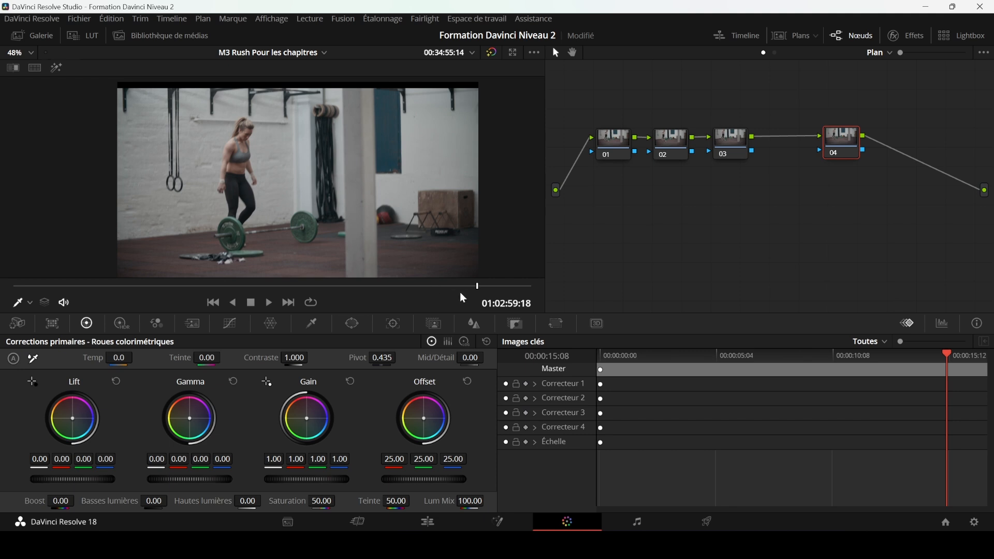
# - Save the project and place the playhead at clip time 00:00:08:08, while the athlete squats with the barbell overhead
pyautogui.moveTo(469, 285); pyautogui.dragTo(285, 286)
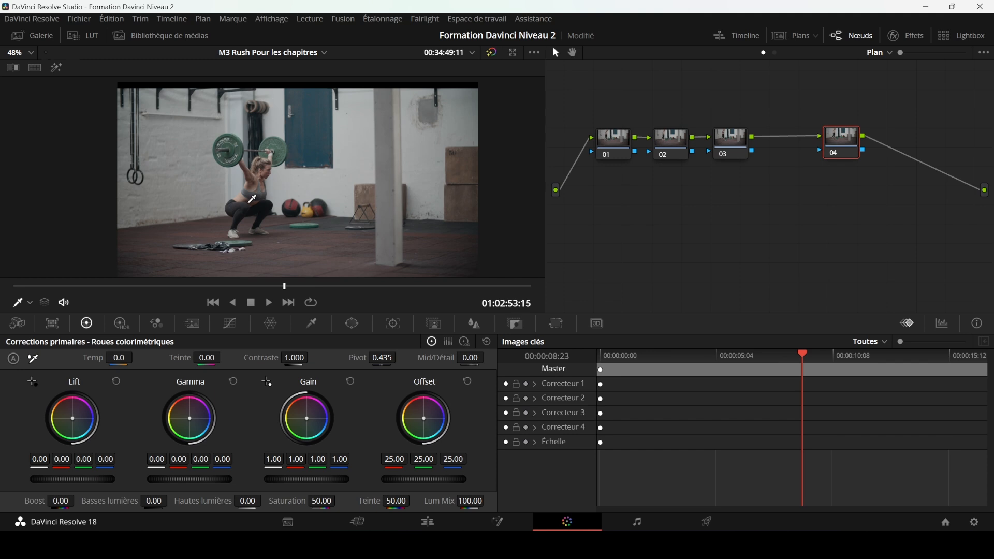
pyautogui.hotkey('ctrl', 's')
pyautogui.moveTo(809, 356); pyautogui.dragTo(779, 356)
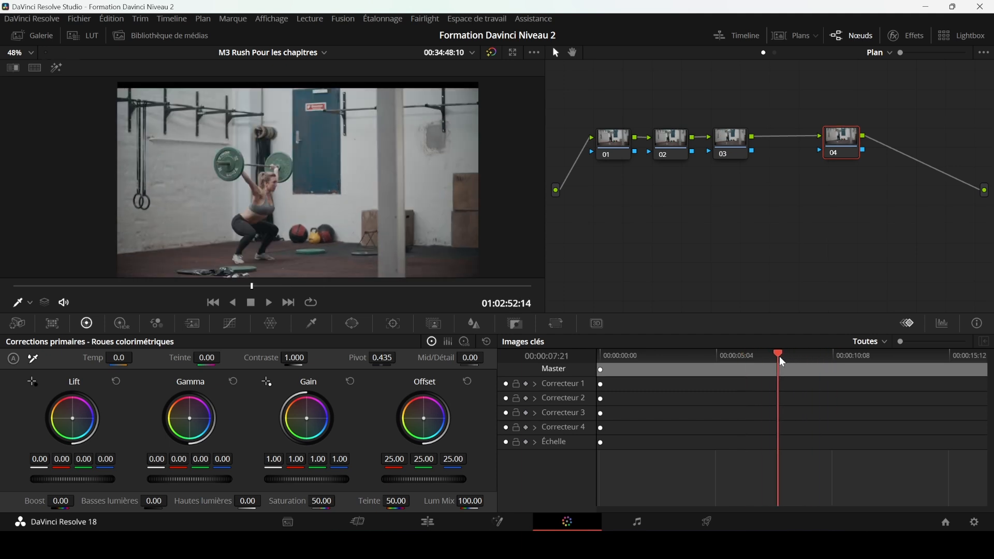
pyautogui.moveTo(254, 286); pyautogui.dragTo(266, 288)
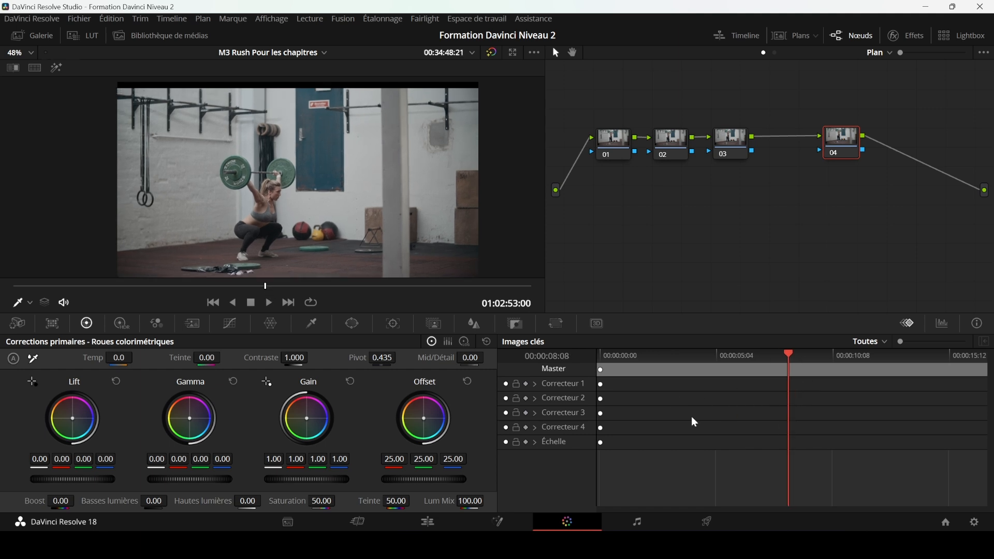
# - Add a fixed keyframe to Correcteur 4's Étalonnage track at 00:00:08:08 and keep the playhead on it
pyautogui.click(536, 430)
pyautogui.scroll(-1, 583, 444)
pyautogui.scroll(-1, 583, 444)
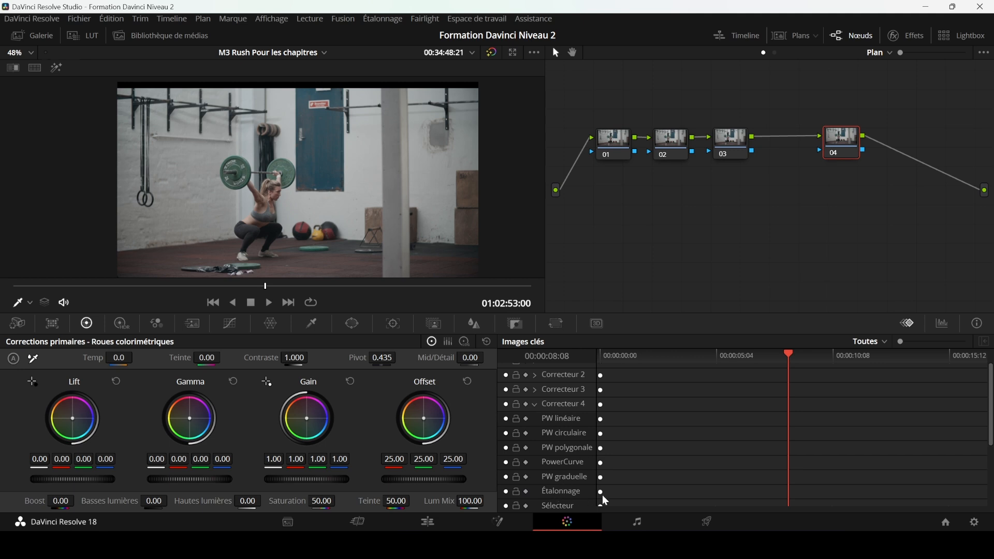
pyautogui.scroll(-1, 625, 489)
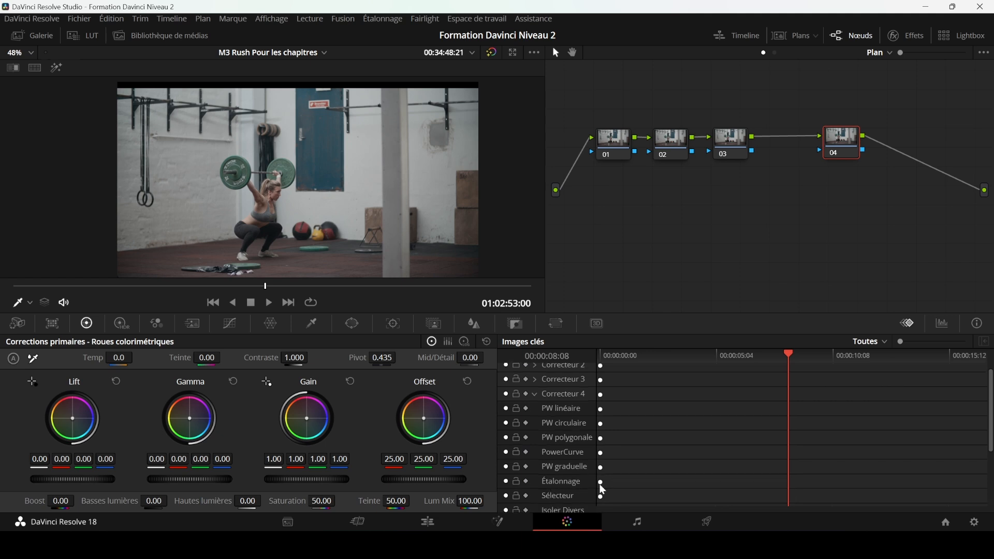
pyautogui.rightClick(793, 481)
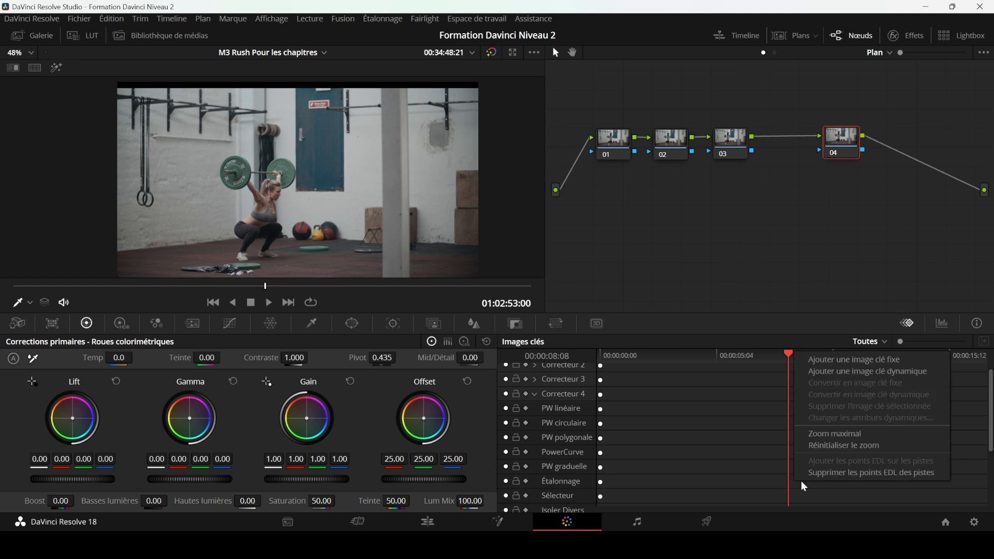
pyautogui.click(860, 361)
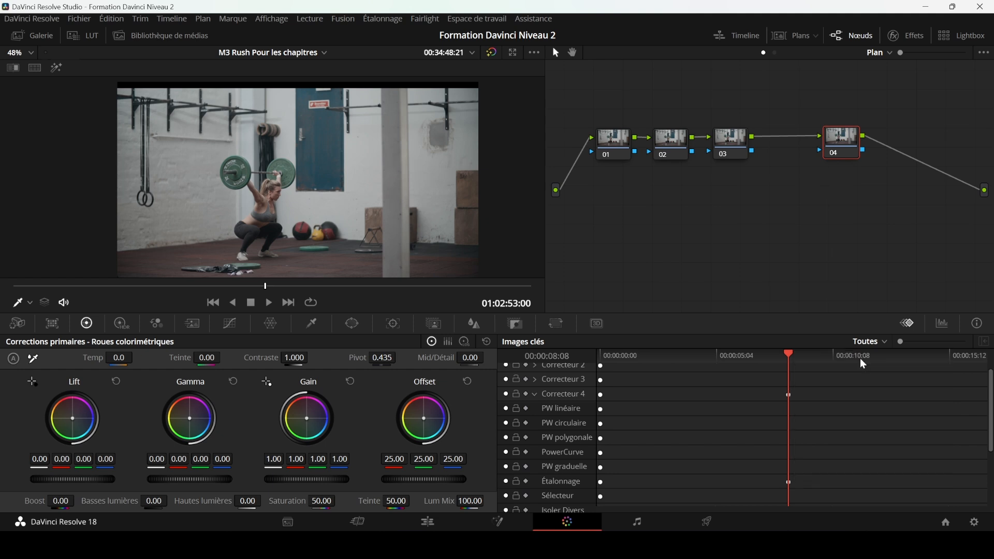
pyautogui.moveTo(789, 355); pyautogui.dragTo(780, 355)
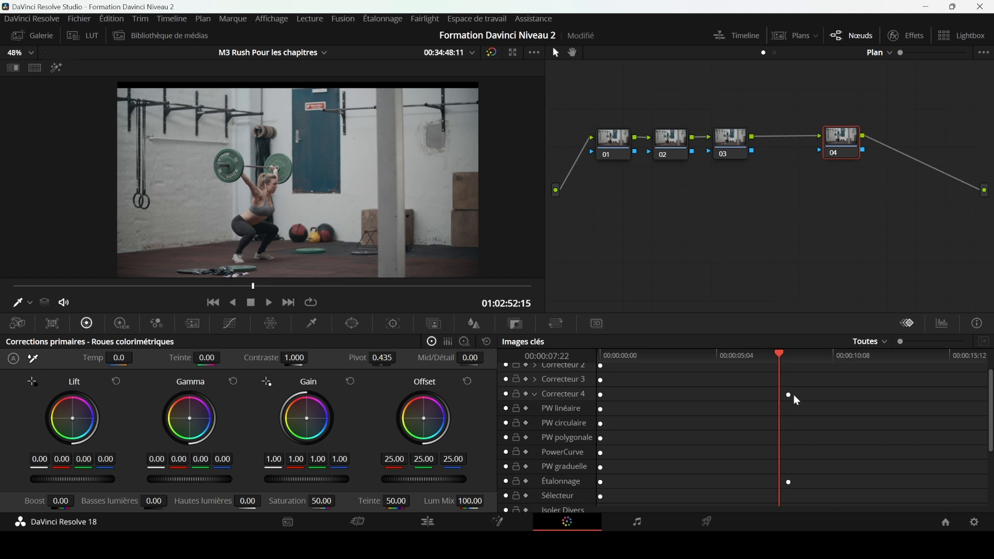
pyautogui.moveTo(779, 353); pyautogui.dragTo(788, 349)
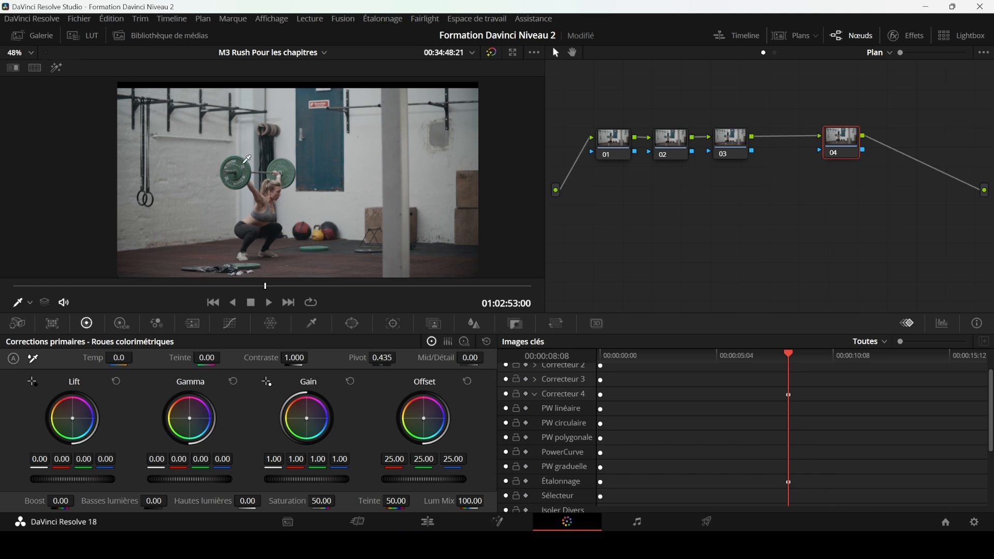
# - Isolate the green weight plates on node 04 with the HSL qualifier: hue width 4.3, saturation high 4.9, luminance 50.2 to 63.7, blacks cleaned
pyautogui.click(312, 323)
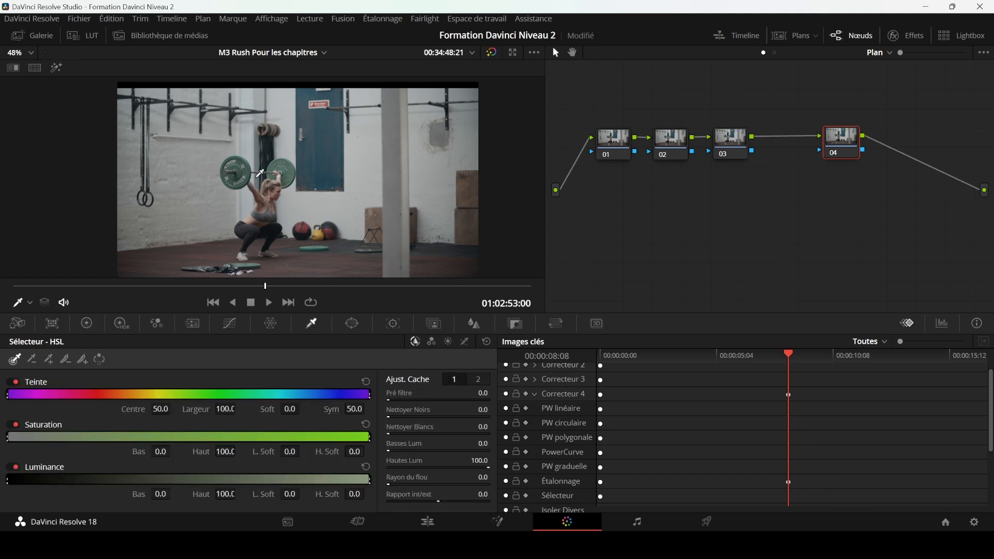
pyautogui.click(241, 170)
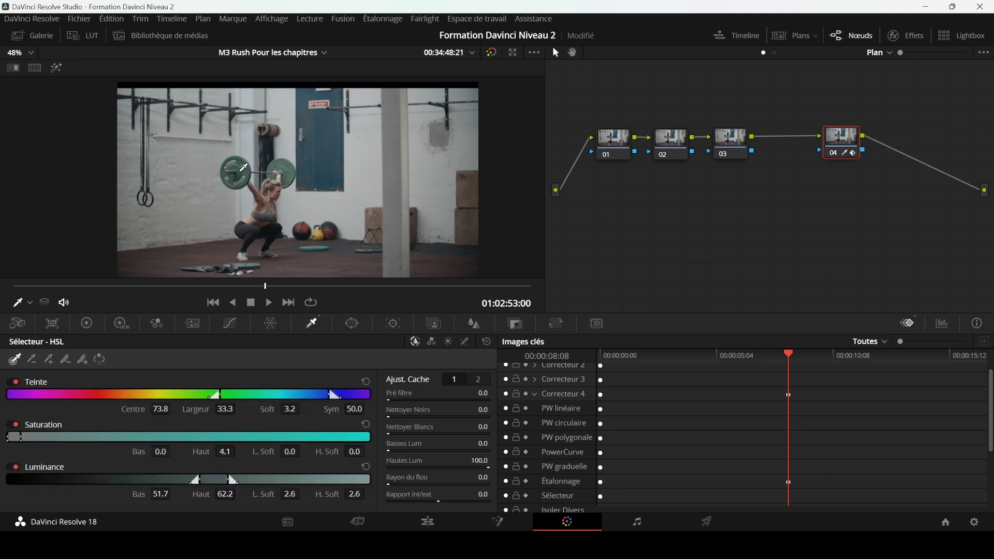
pyautogui.click(56, 68)
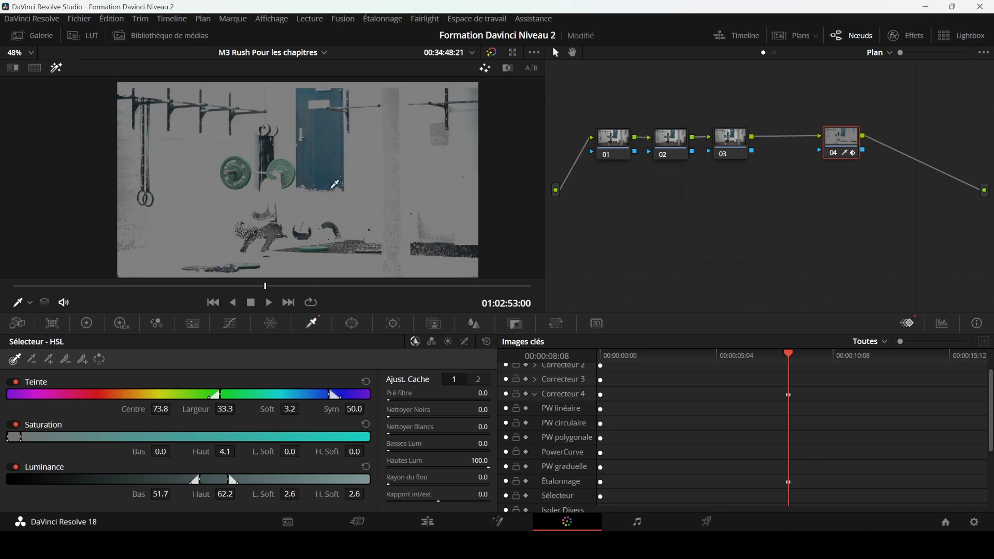
pyautogui.moveTo(226, 408)
pyautogui.mouseDown()
pyautogui.moveTo(211, 409)
pyautogui.moveTo(231, 410)
pyautogui.mouseUp()
pyautogui.moveTo(239, 451); pyautogui.dragTo(243, 452)
pyautogui.moveTo(217, 494); pyautogui.dragTo(169, 500)
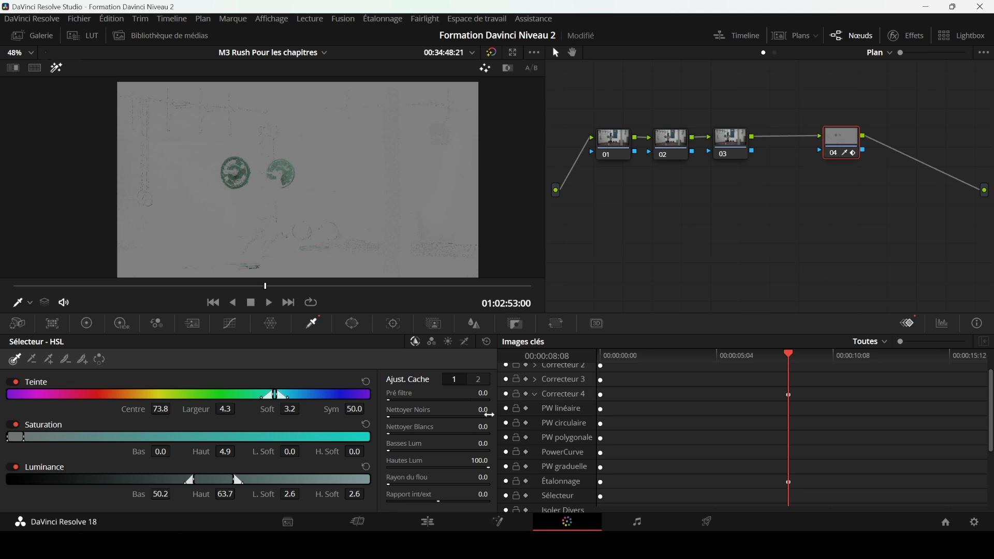
pyautogui.moveTo(487, 414); pyautogui.dragTo(496, 414)
pyautogui.moveTo(481, 411); pyautogui.dragTo(474, 412)
# - Turn off the highlight and shift the plates from green to red with the Color Warper, at hue 0.00 and saturation 1.34
pyautogui.click(271, 324)
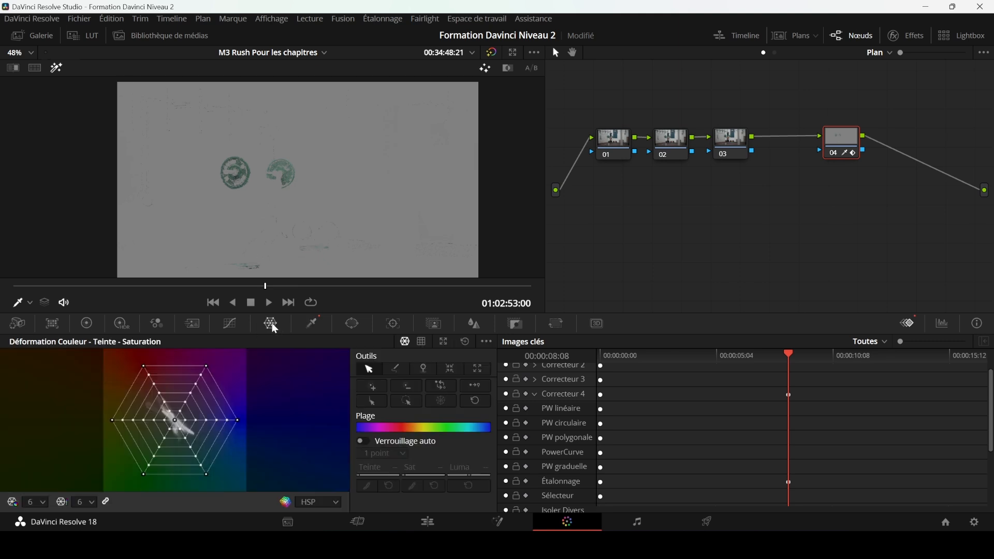
pyautogui.click(57, 67)
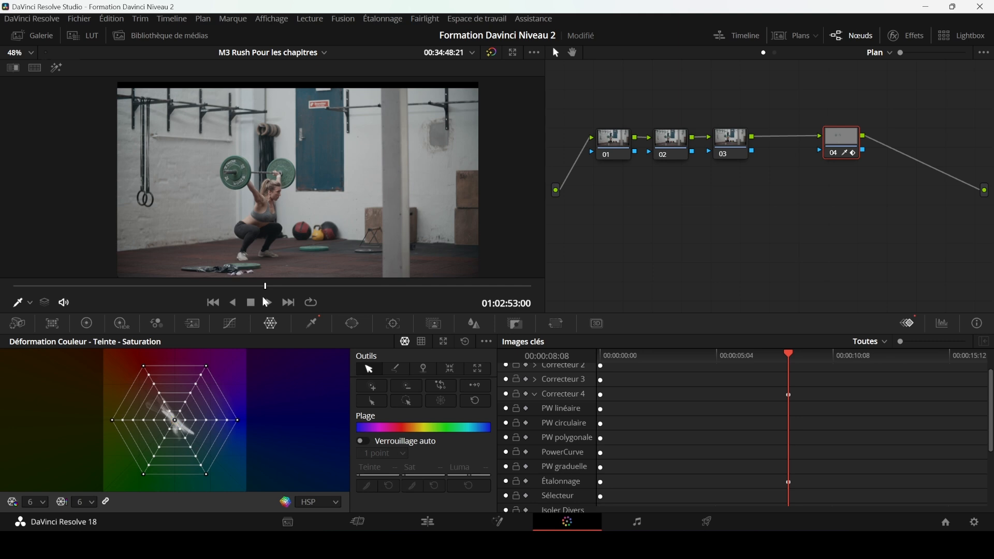
pyautogui.click(242, 168)
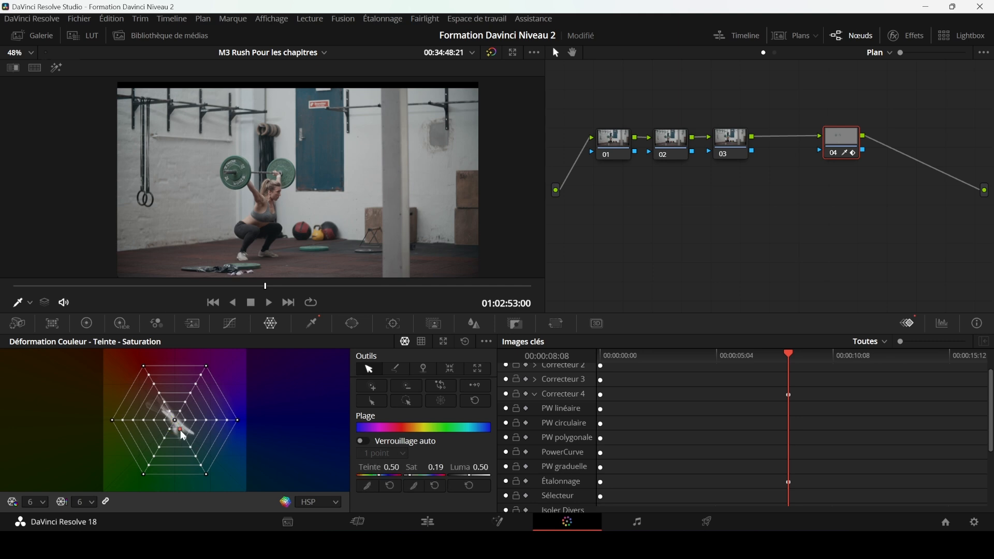
pyautogui.moveTo(180, 429); pyautogui.dragTo(140, 357)
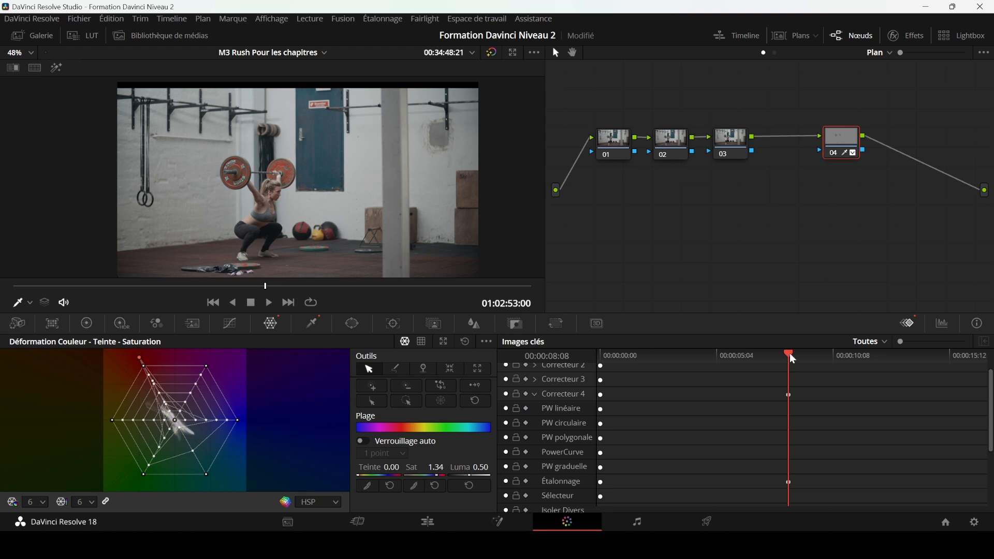
# - Play the clip from the start to check the plates' colour change around the keyframe
pyautogui.moveTo(790, 354); pyautogui.dragTo(590, 357)
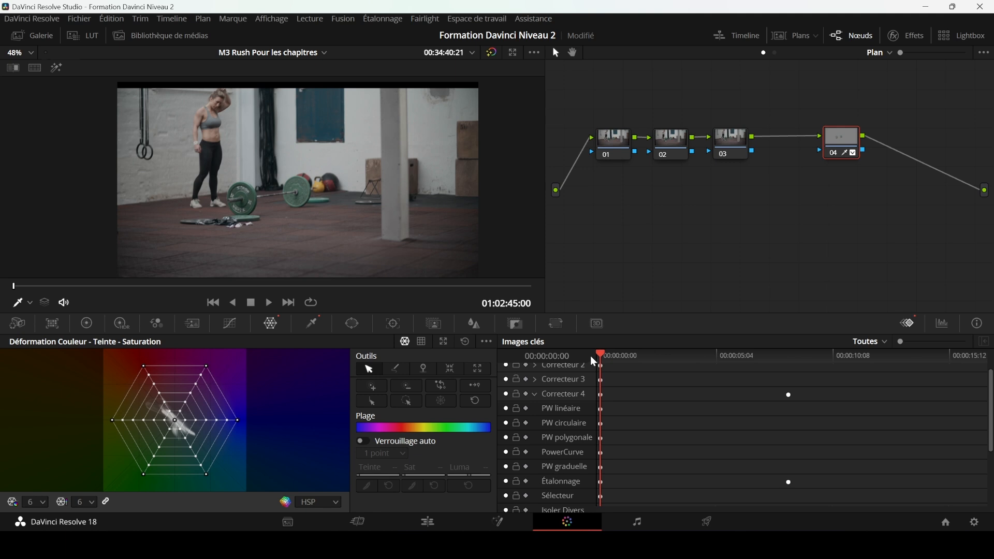
pyautogui.press('space')
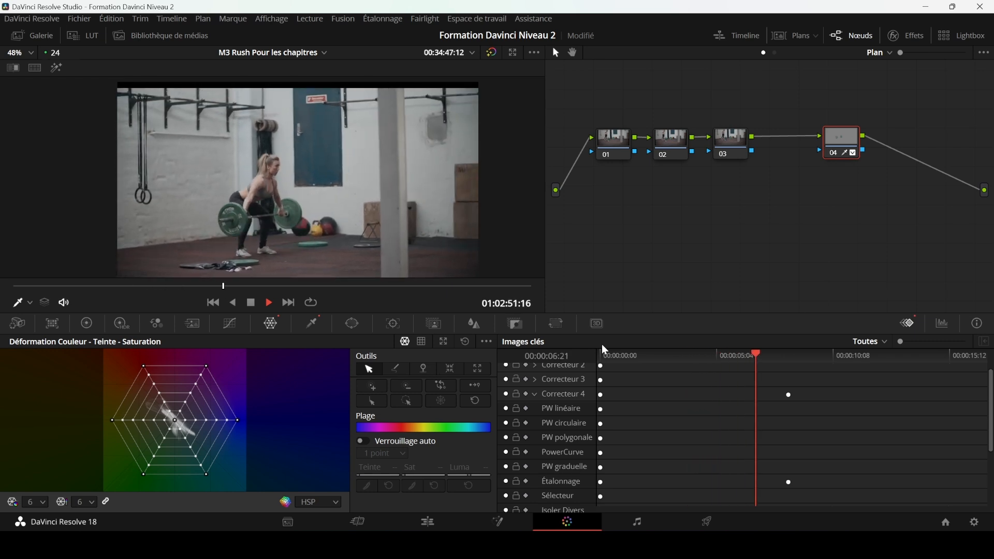
pyautogui.press('space')
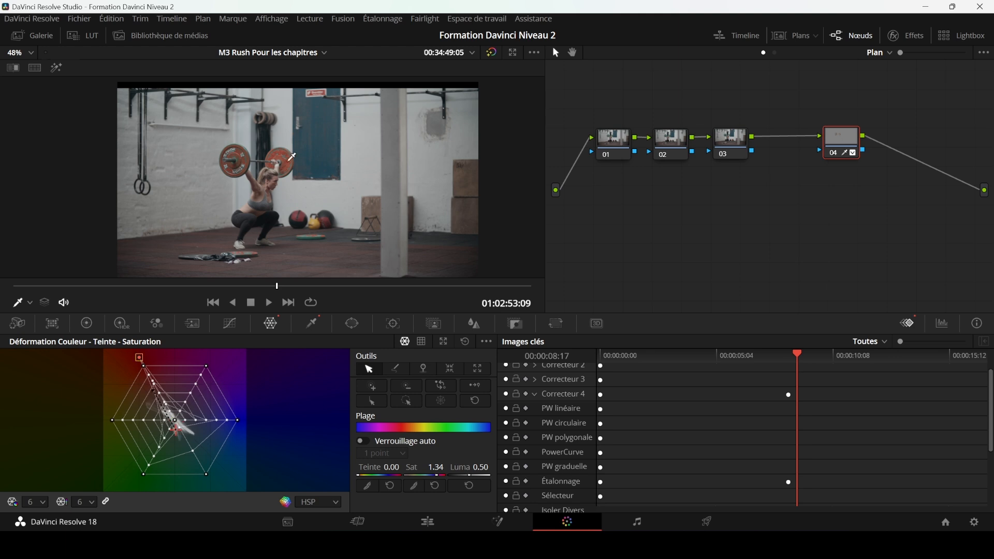
pyautogui.press('space')
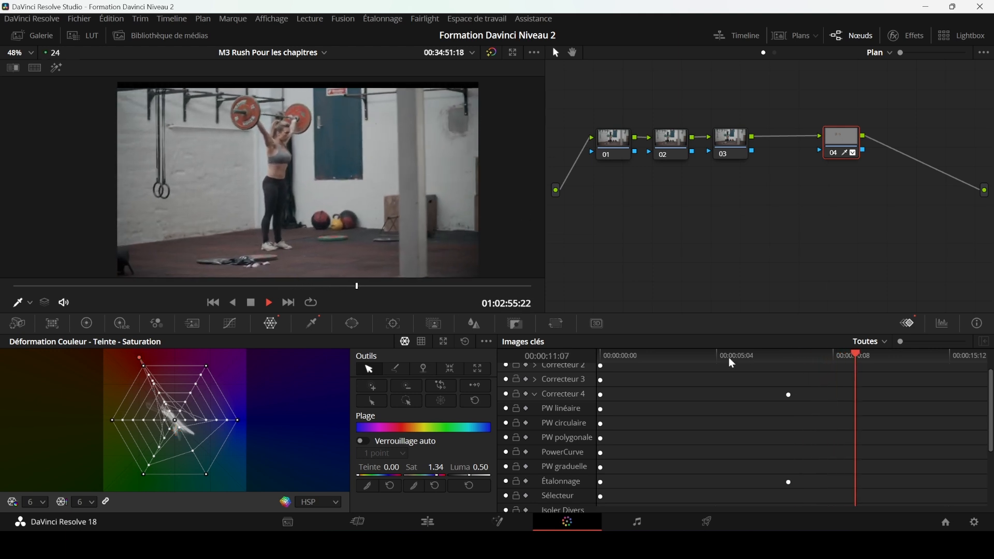
# - Add a fixed keyframe to Correcteur 4's Étalonnage track at 00:00:12:13 and reset the Color Warper there
pyautogui.press('space')
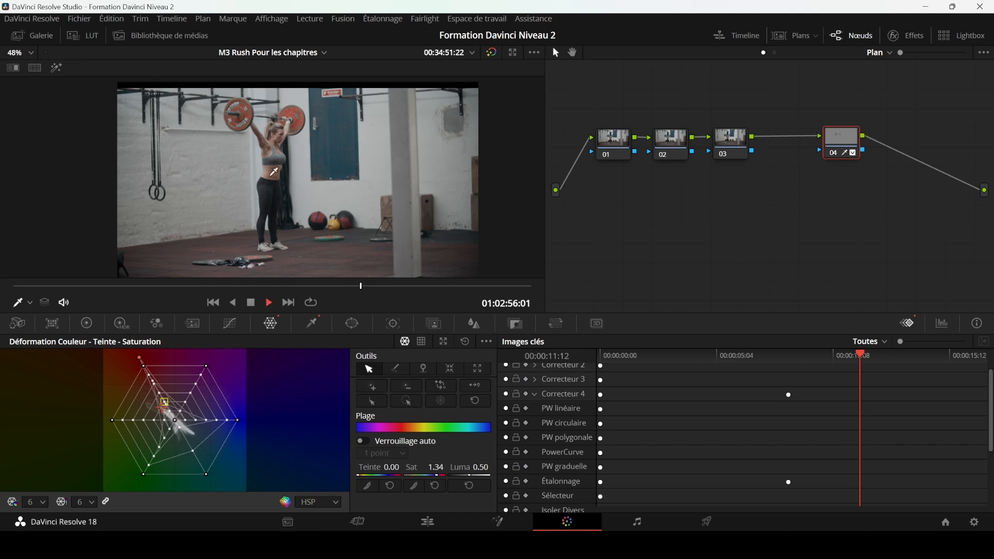
pyautogui.press('space')
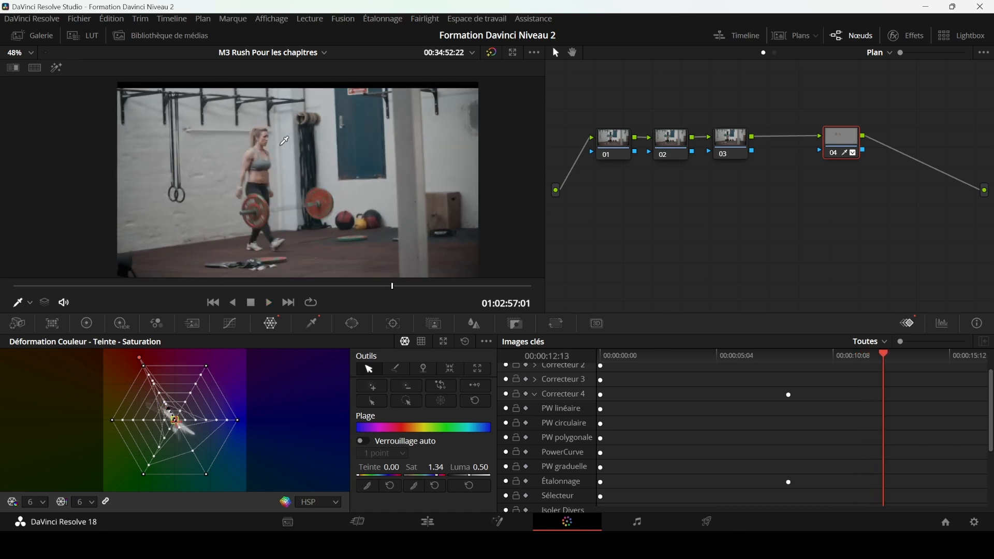
pyautogui.rightClick(884, 480)
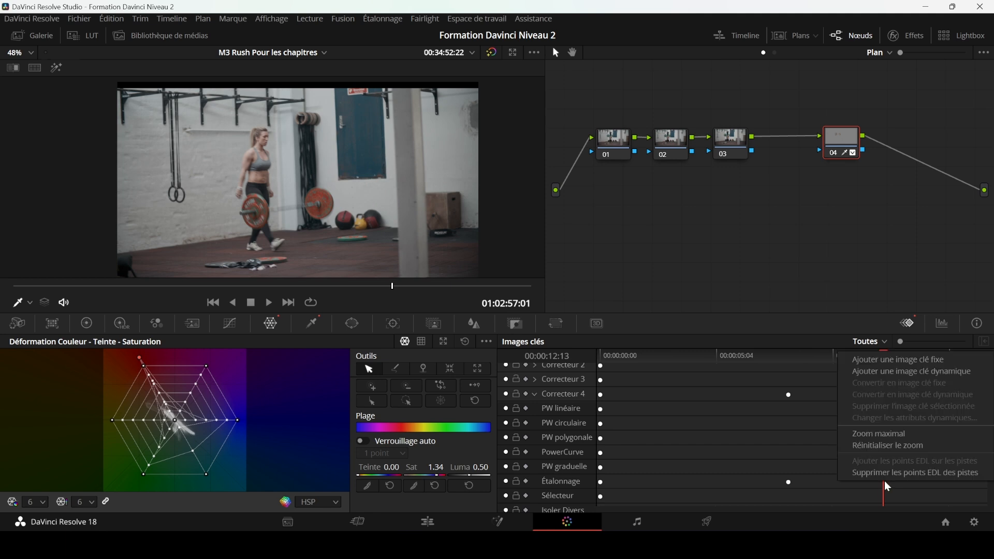
pyautogui.click(886, 361)
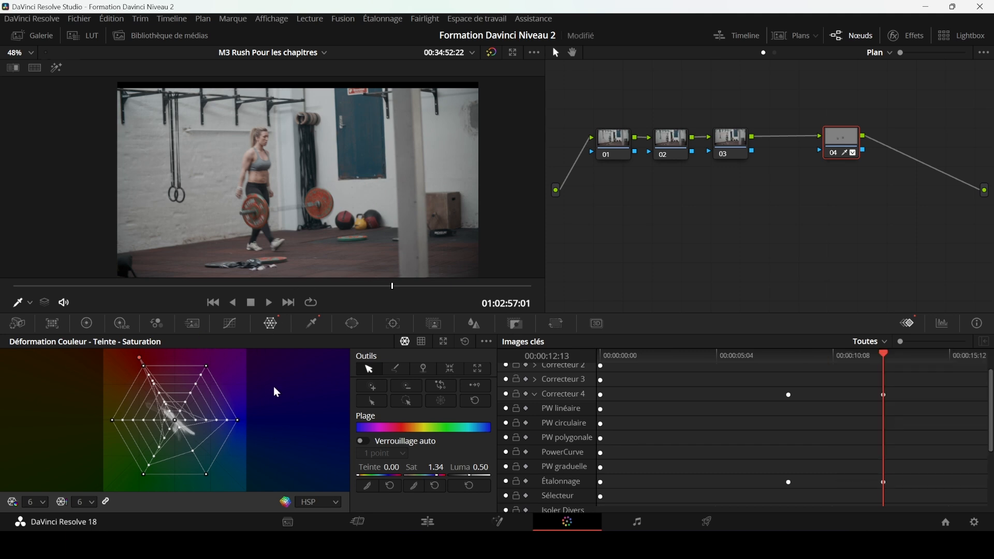
pyautogui.click(466, 344)
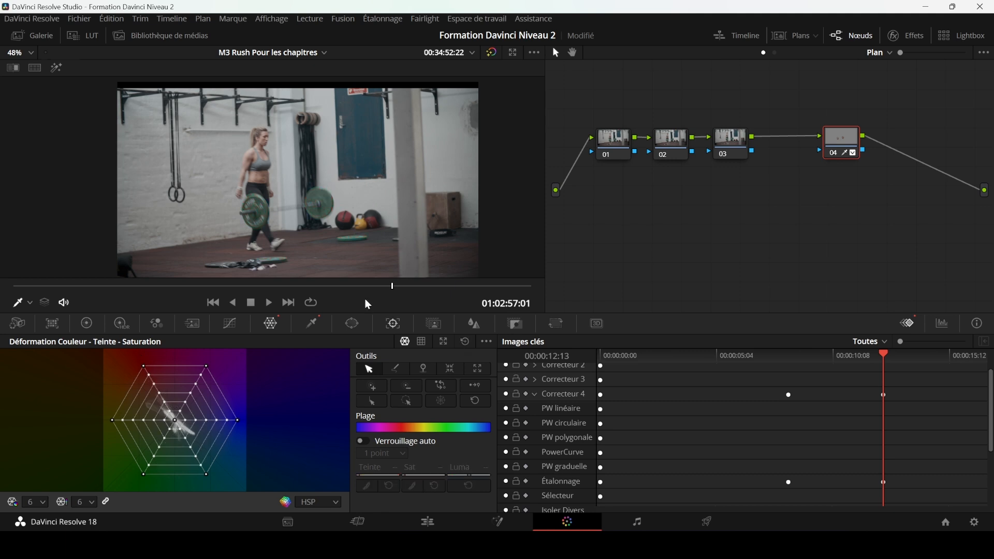
# - Play the clip across the last Étalonnage keyframe to check the plates' change from red back to green
pyautogui.click(766, 358)
pyautogui.press('space')
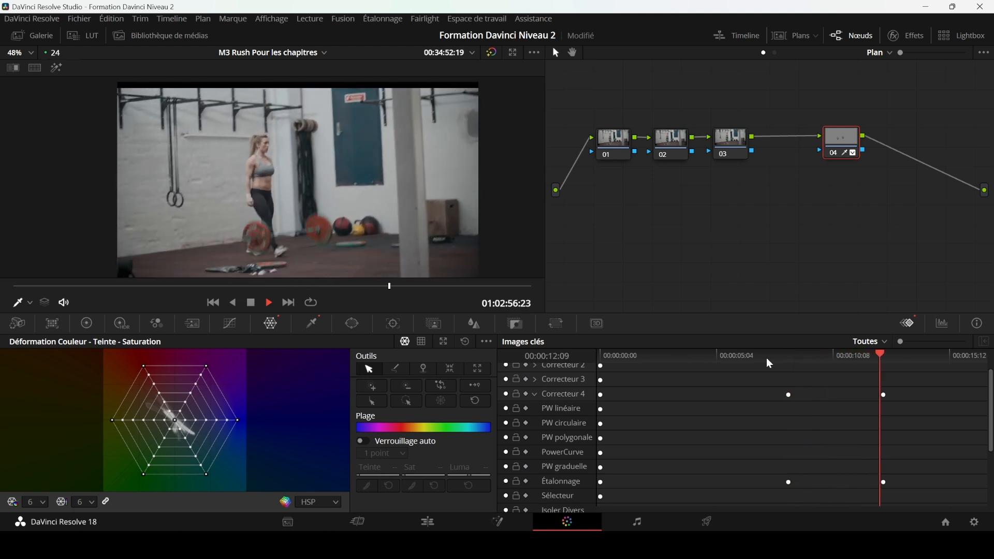
pyautogui.press('space')
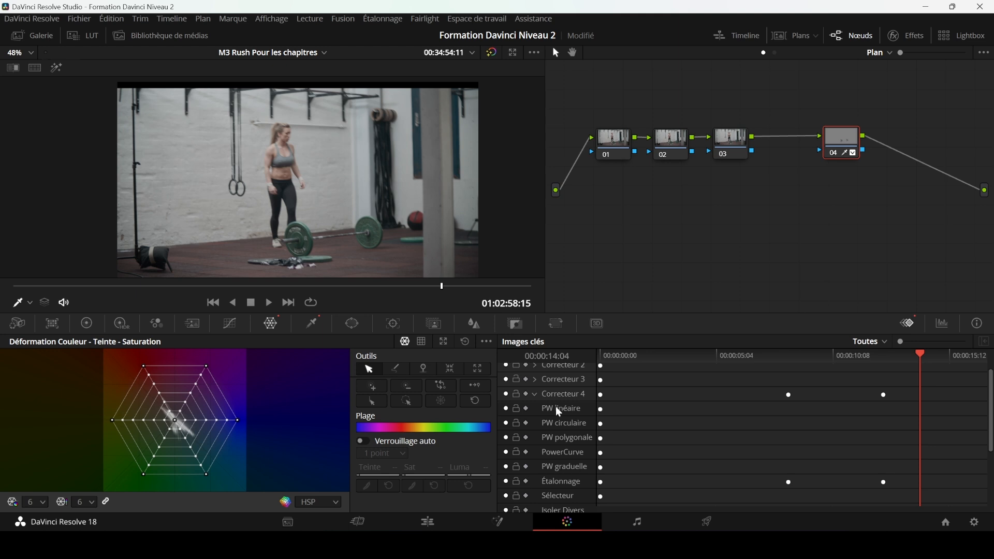
# - Look through the parameter tracks that can be keyframed under Correcteur 4, from PW linéaire down to Format Nœud
pyautogui.scroll(-1, 556, 432)
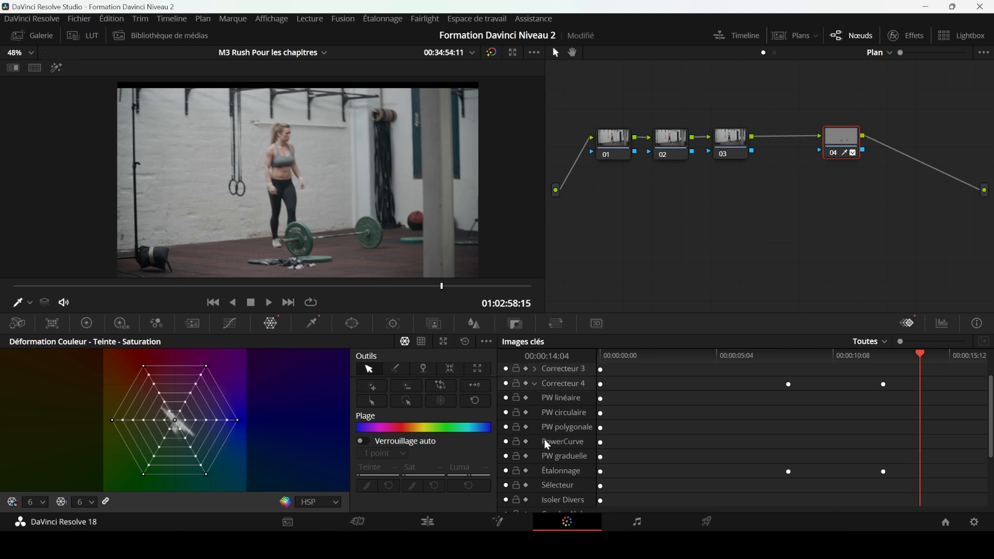
pyautogui.scroll(-1, 572, 452)
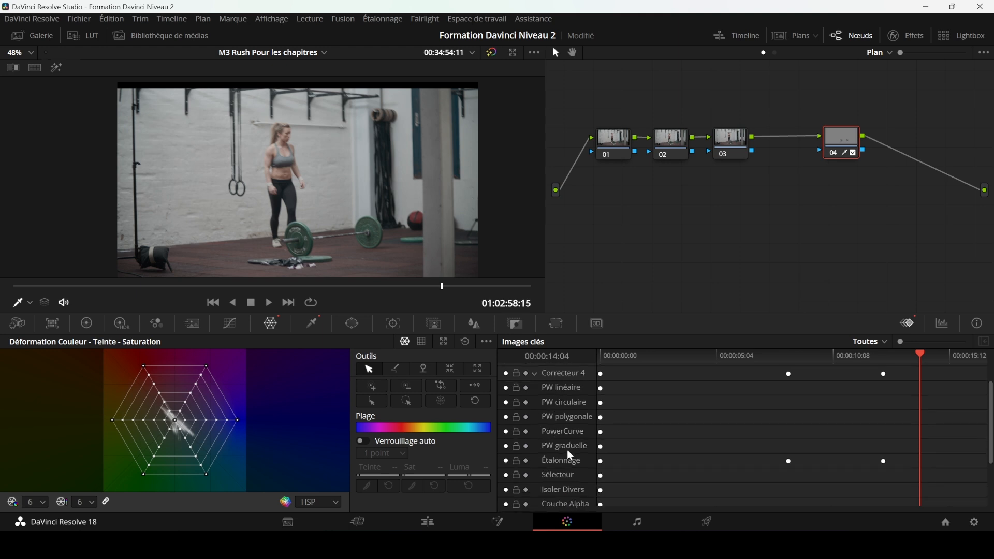
pyautogui.scroll(-1, 570, 454)
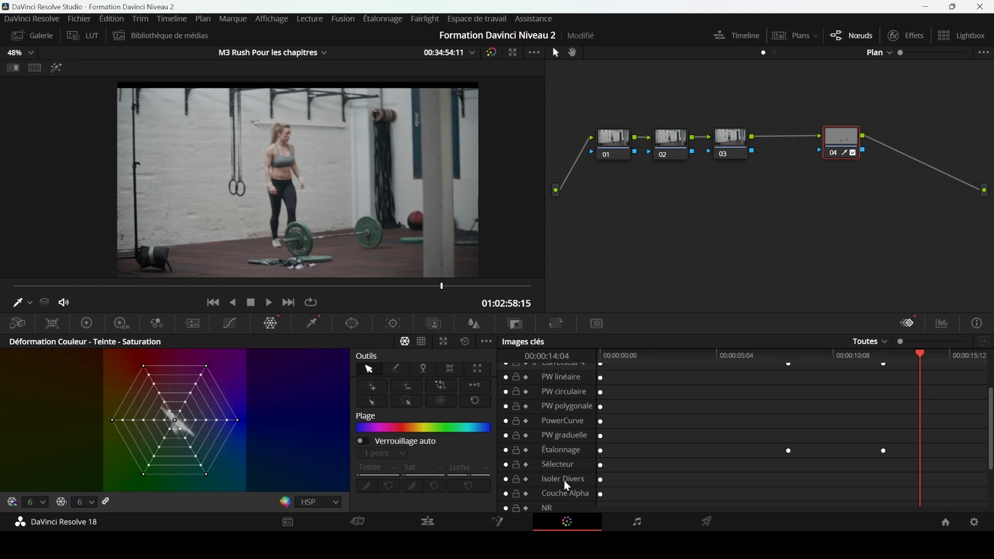
pyautogui.scroll(-2, 575, 486)
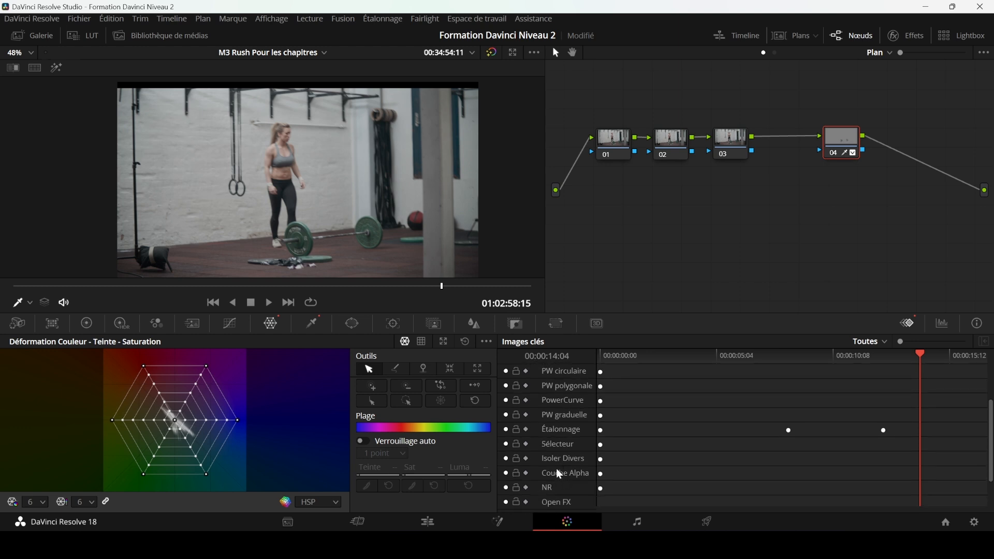
pyautogui.scroll(-1, 559, 485)
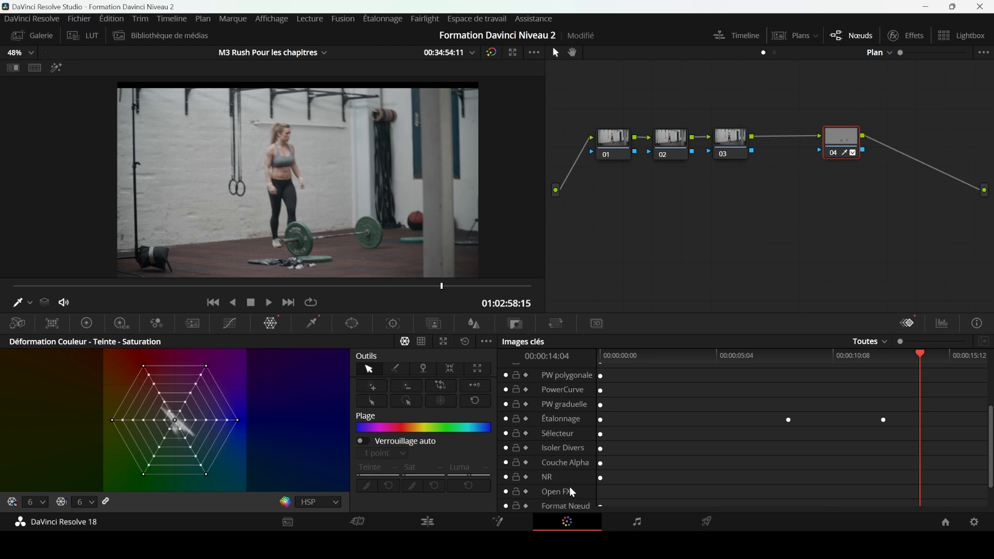
pyautogui.scroll(6, 570, 474)
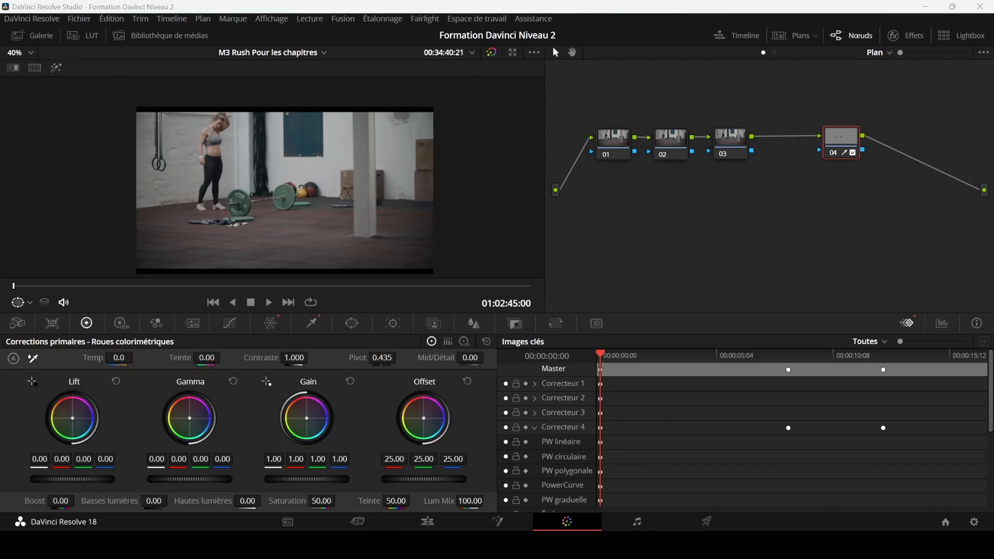
# - Switch to clip 57, the woman running along the water, with the playhead on its first frame
pyautogui.click(796, 36)
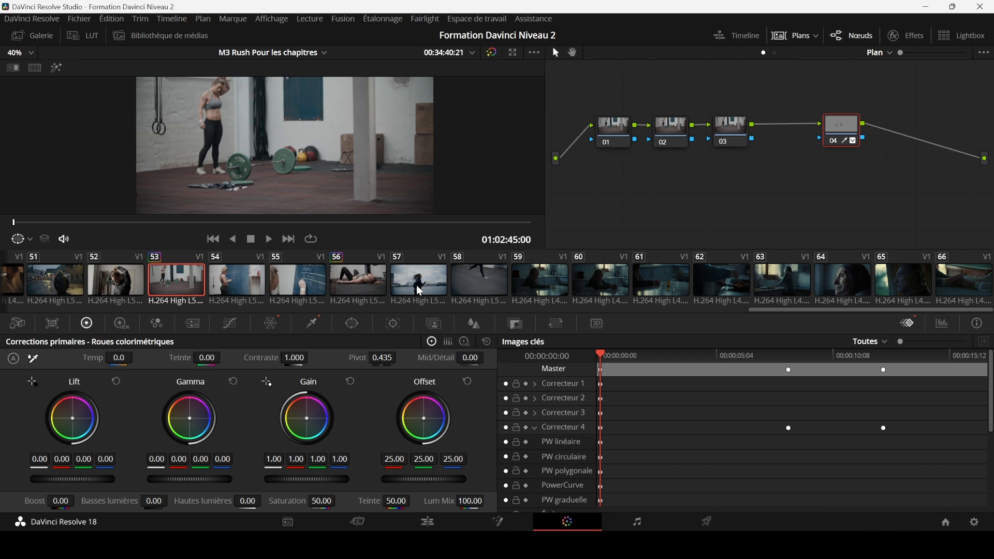
pyautogui.click(420, 291)
pyautogui.click(800, 39)
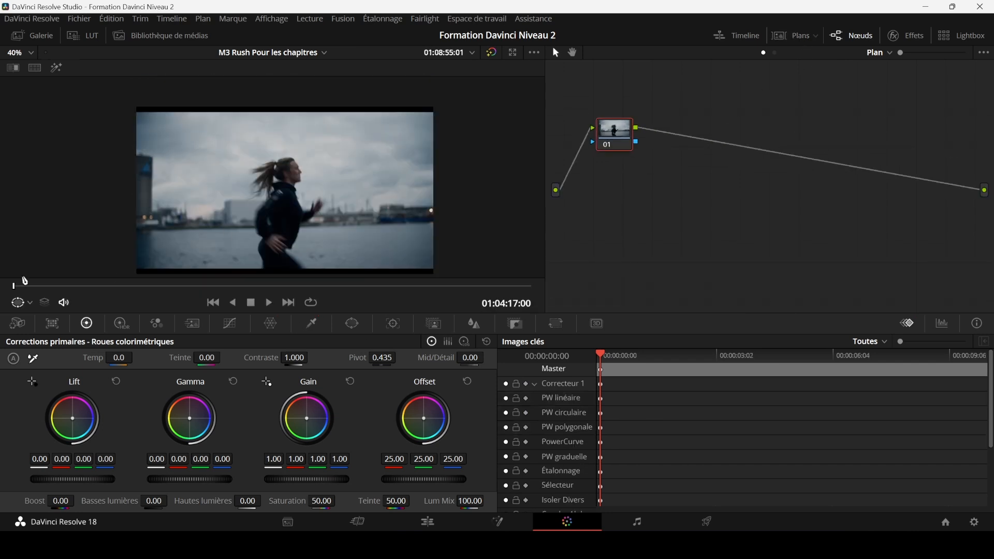
pyautogui.moveTo(15, 285)
pyautogui.mouseDown()
pyautogui.moveTo(475, 298)
pyautogui.moveTo(142, 310)
pyautogui.moveTo(15, 303)
pyautogui.mouseUp()
# - Add a circular Power Window to node 01 and shape it into a tall ellipse around the runner, with format 29.00, pan 49.53 and vertical pan 48.18
pyautogui.click(354, 325)
pyautogui.click(27, 417)
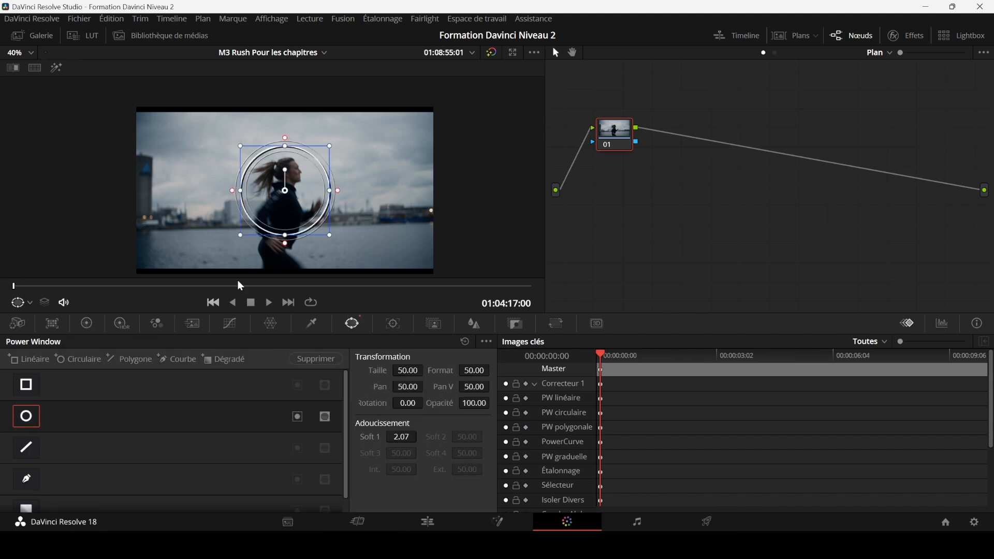
pyautogui.moveTo(293, 243); pyautogui.dragTo(274, 279)
pyautogui.moveTo(290, 212)
pyautogui.mouseDown()
pyautogui.moveTo(286, 227)
pyautogui.moveTo(282, 214)
pyautogui.mouseUp()
pyautogui.moveTo(283, 117); pyautogui.dragTo(282, 137)
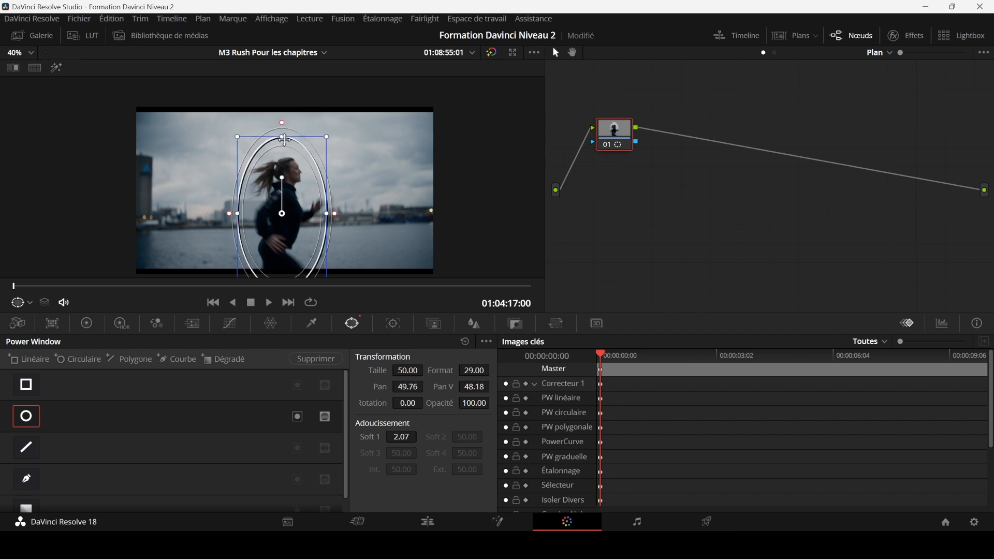
pyautogui.moveTo(290, 216); pyautogui.dragTo(288, 216)
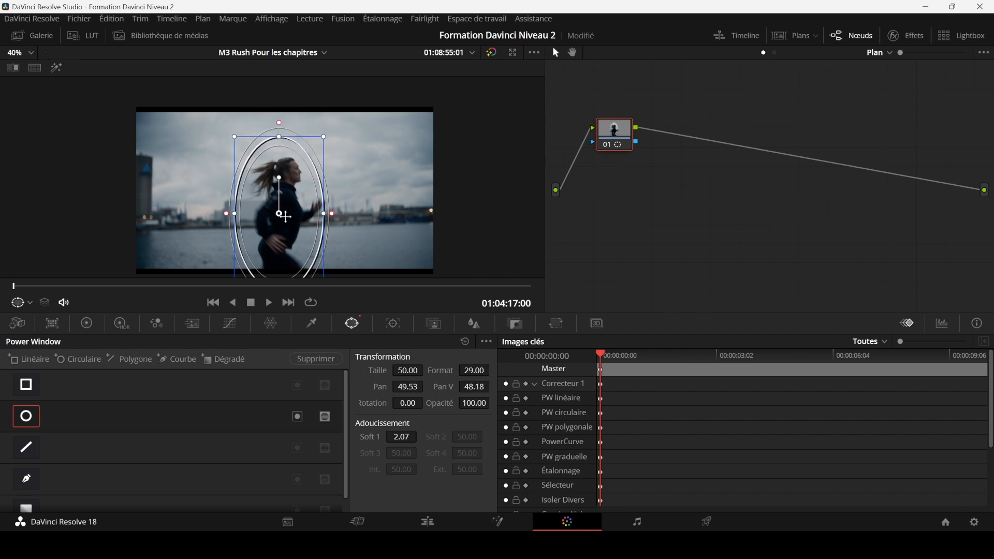
# - Tint the window's interior green with Offset at -17.58, 43.88, -44.55, and widen the ellipse slightly around the runner
pyautogui.click(86, 328)
pyautogui.moveTo(424, 421); pyautogui.dragTo(399, 431)
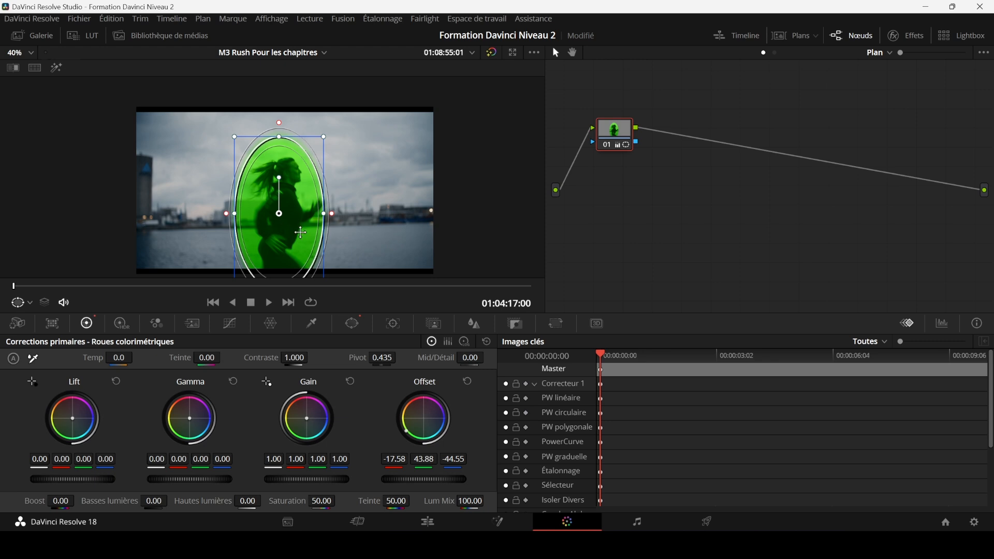
pyautogui.moveTo(324, 213); pyautogui.dragTo(315, 217)
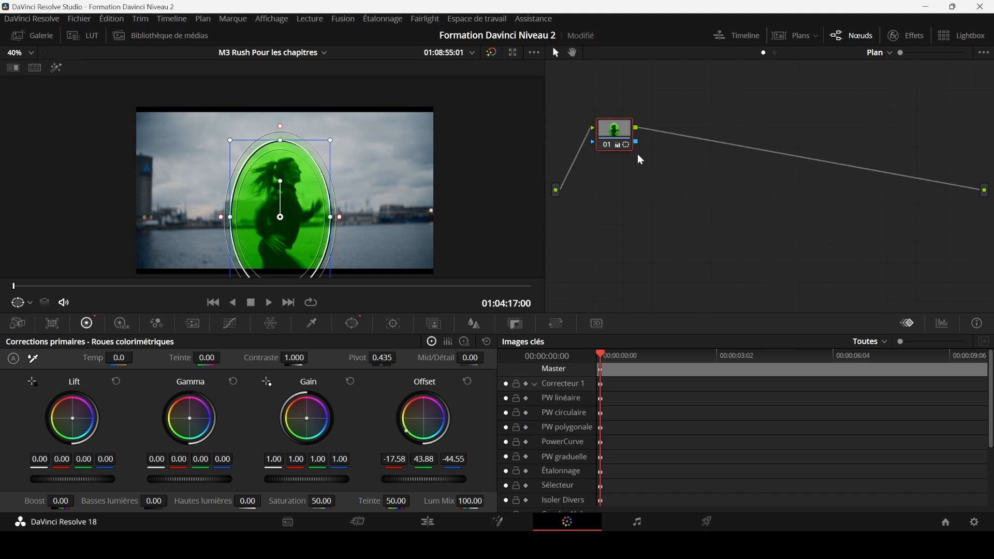
pyautogui.moveTo(615, 132); pyautogui.dragTo(610, 131)
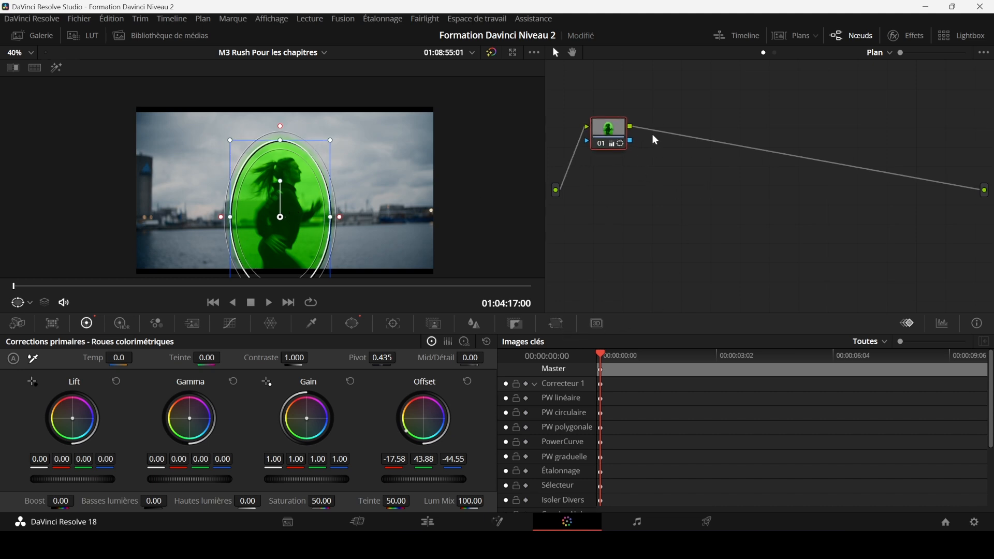
# - Add a dynamic keyframe to Correcteur 1's PW circulaire track at 00:00:00:00 and nudge the ellipse over the runner on that frame
pyautogui.click(536, 385)
pyautogui.click(535, 385)
pyautogui.rightClick(611, 417)
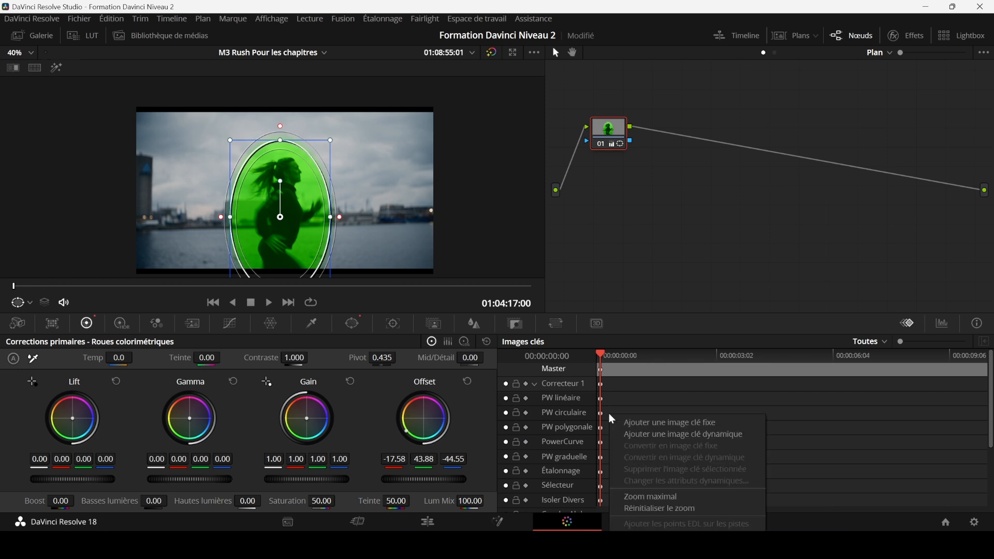
pyautogui.click(648, 437)
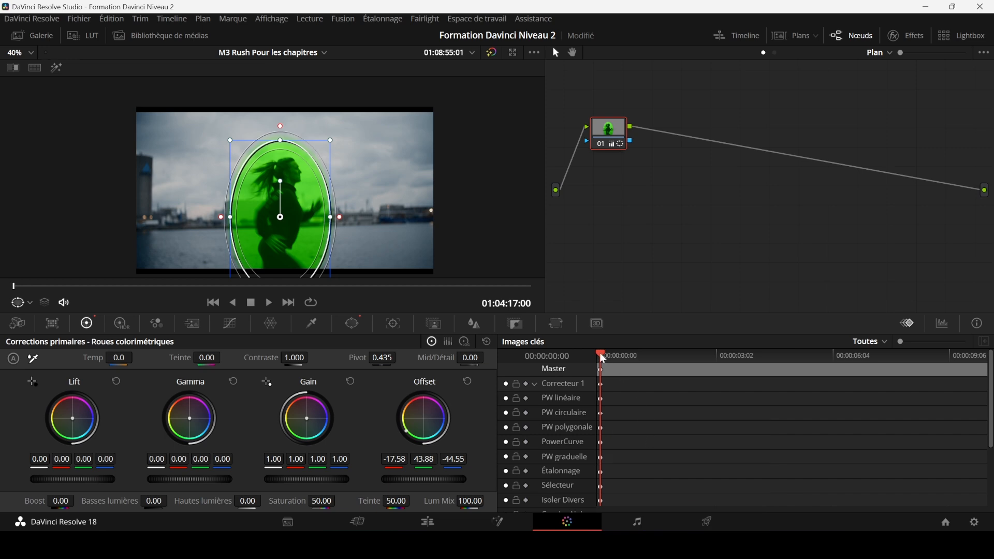
pyautogui.moveTo(600, 355); pyautogui.dragTo(611, 354)
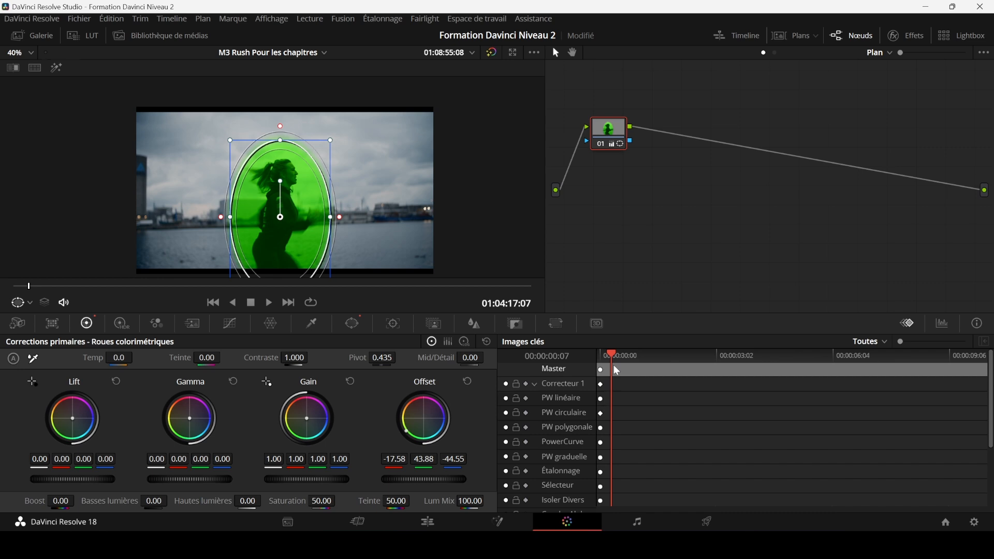
pyautogui.moveTo(613, 356); pyautogui.dragTo(591, 355)
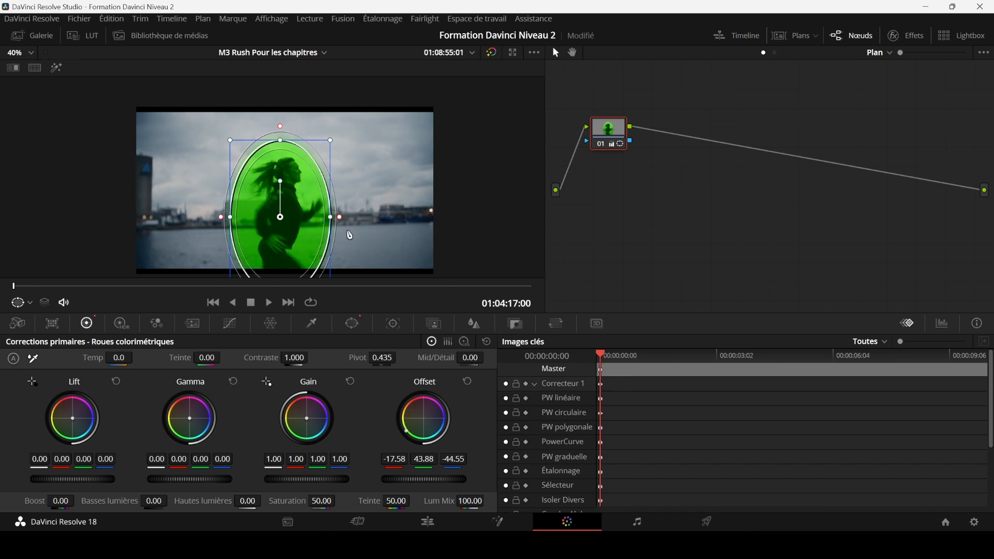
pyautogui.moveTo(311, 210); pyautogui.dragTo(308, 207)
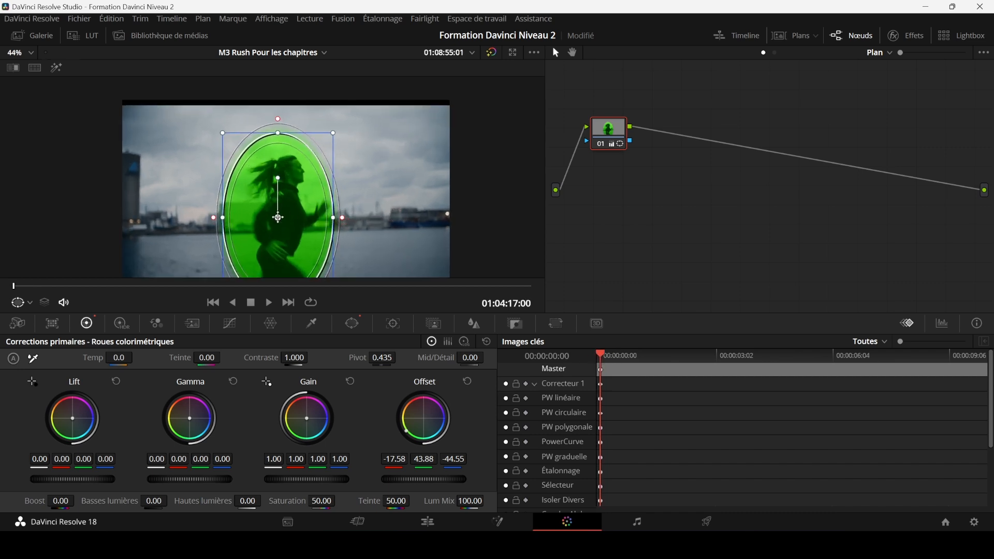
pyautogui.scroll(-2, 375, 209)
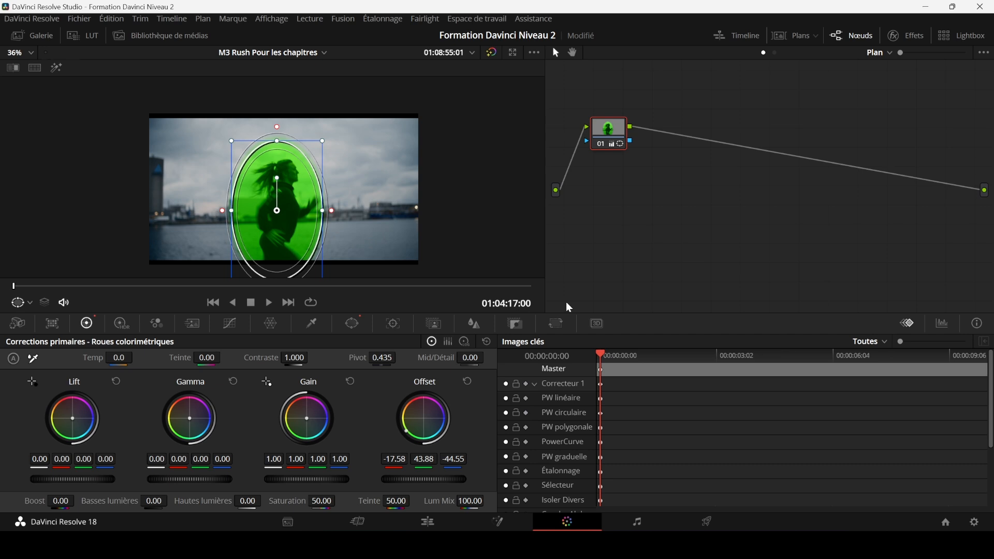
# - Add a dynamic keyframe to the PW circulaire track at 00:00:10:02 and recentre the ellipse on the runner
pyautogui.moveTo(602, 358); pyautogui.dragTo(676, 340)
pyautogui.moveTo(601, 352); pyautogui.dragTo(986, 357)
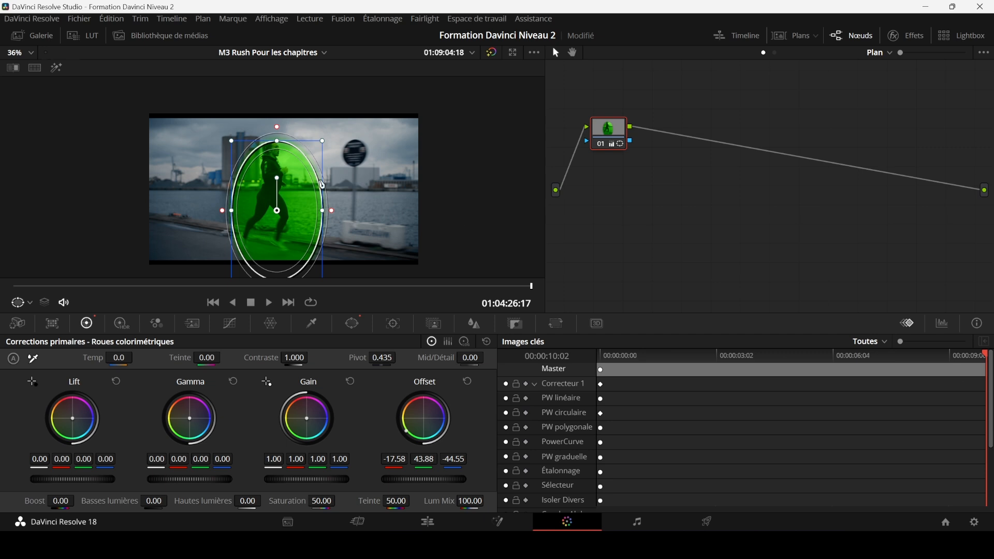
pyautogui.rightClick(975, 412)
pyautogui.click(941, 434)
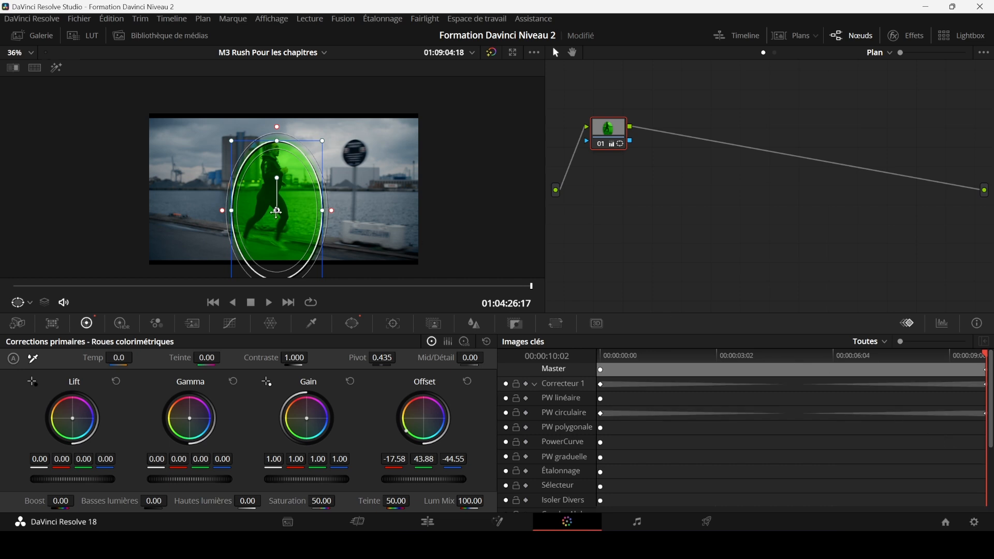
pyautogui.moveTo(277, 210); pyautogui.dragTo(266, 199)
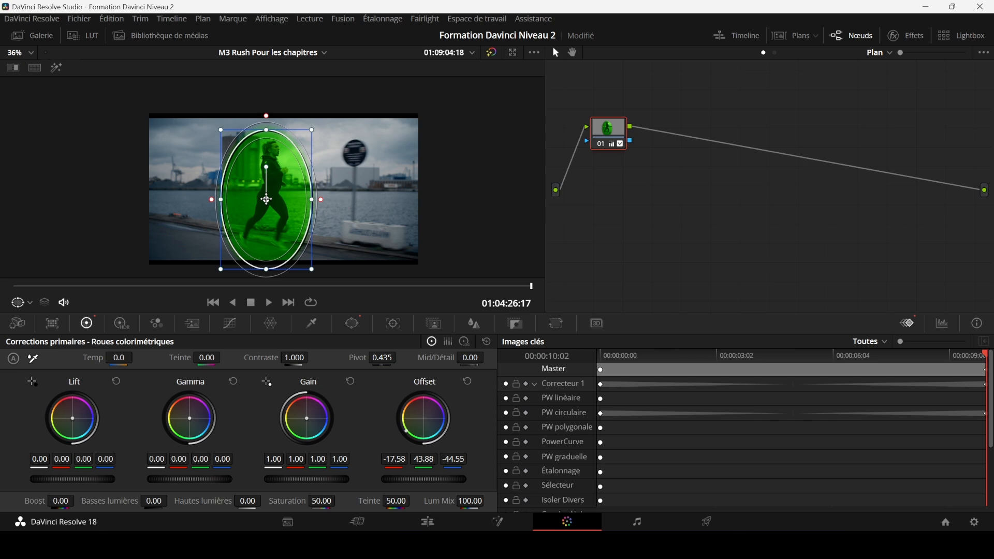
# - Play the clip from the start to check how the ellipse follows the runner between the two dynamic keyframes
pyautogui.click(601, 355)
pyautogui.press('space')
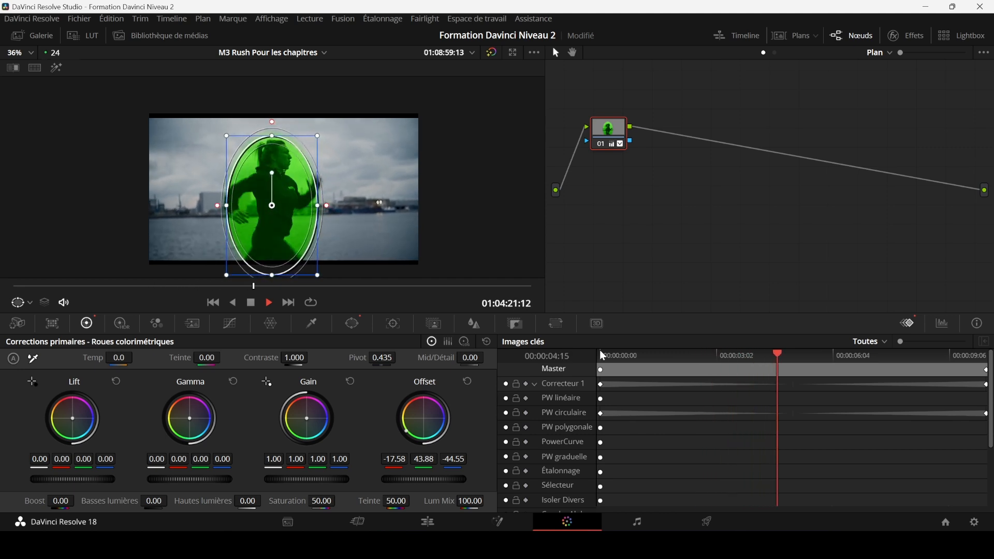
pyautogui.scroll(1, 454, 220)
pyautogui.scroll(1, 450, 222)
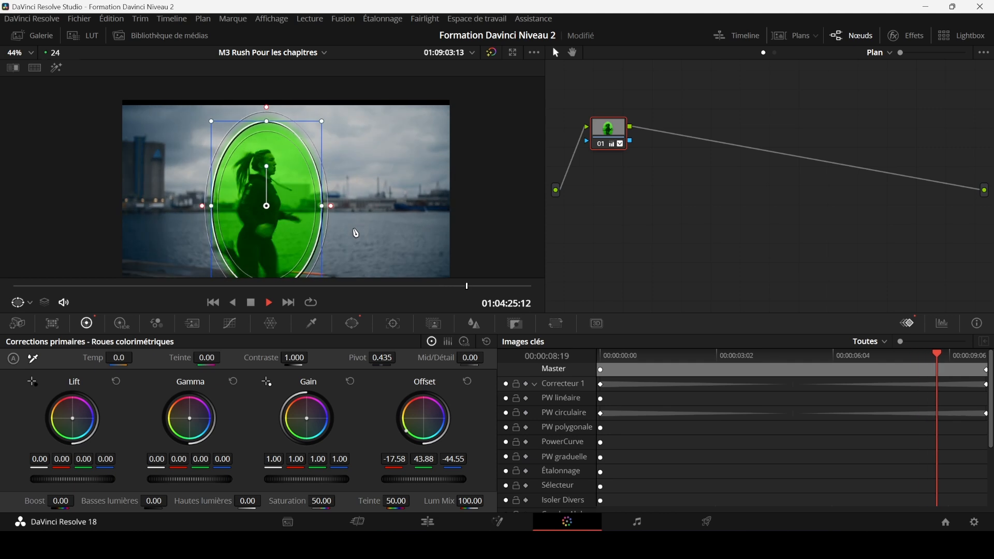
pyautogui.press('space')
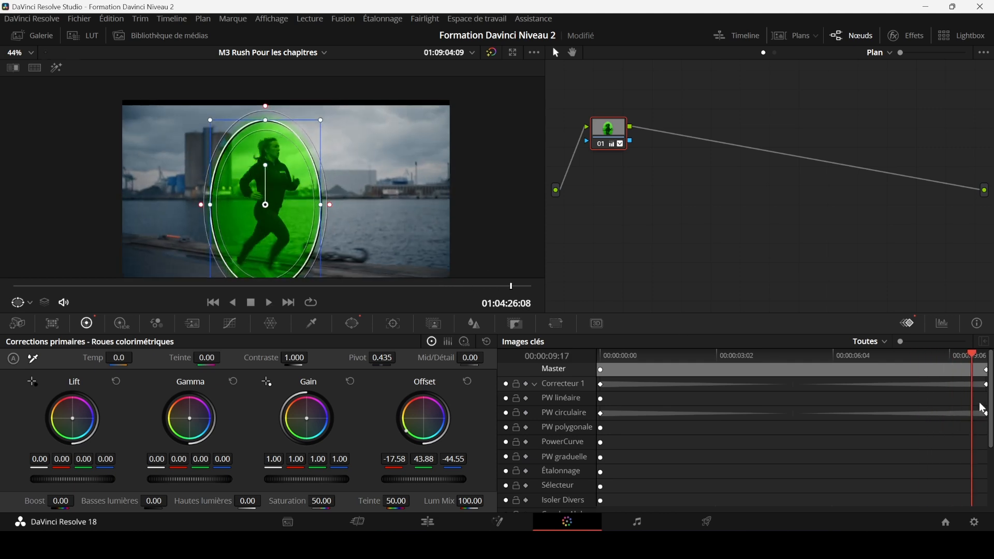
# - Save the project and replay the runner clip from its first frame
pyautogui.hotkey('ctrl', 's')
pyautogui.click(605, 357)
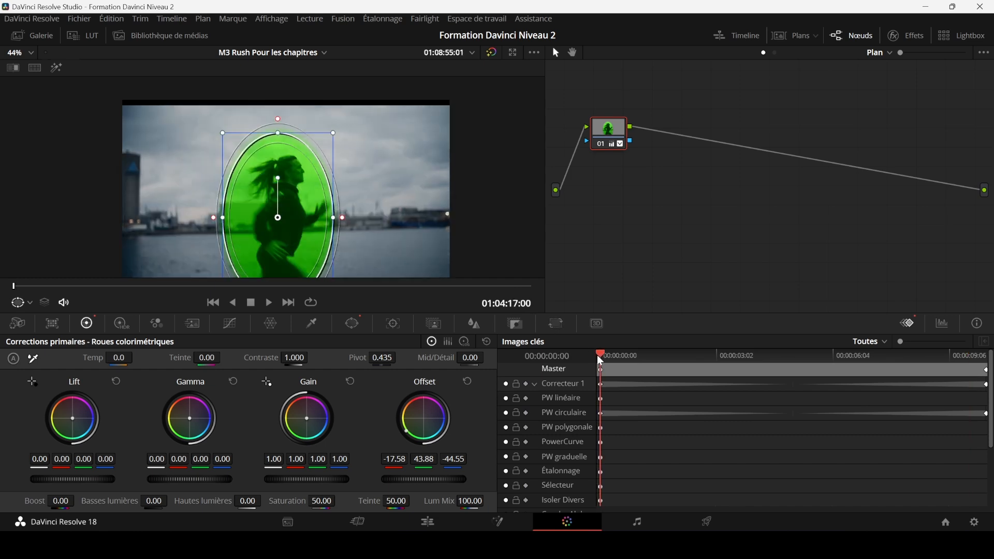
pyautogui.press('space')
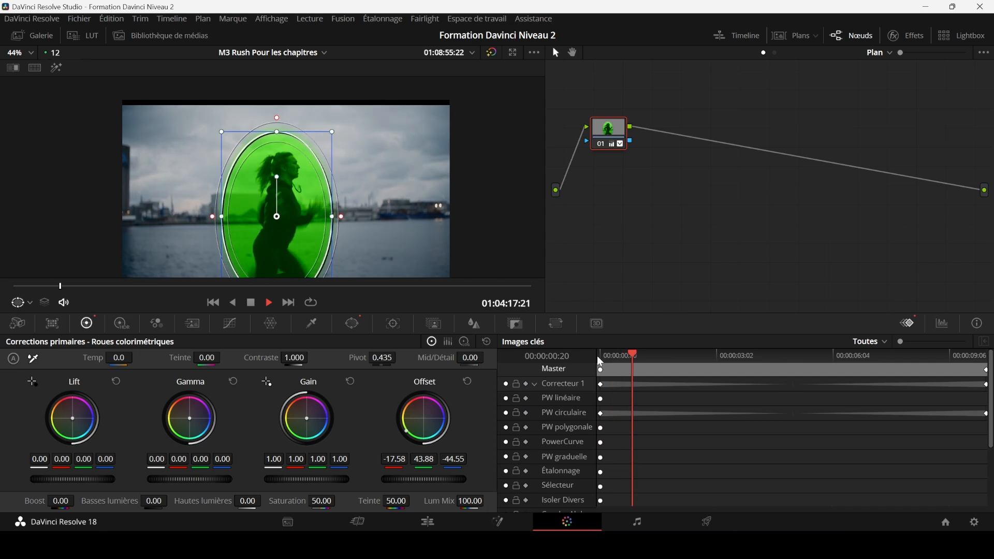
# - Widen the ellipse, recentre it on the runner at 00:00:00:12 and add a dynamic keyframe to the PW circulaire track
pyautogui.press('space')
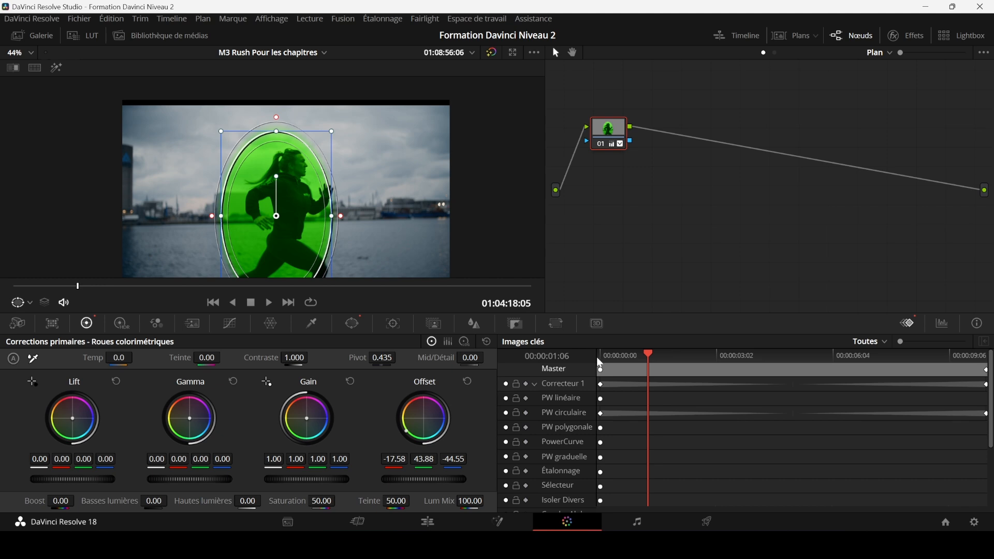
pyautogui.click(601, 356)
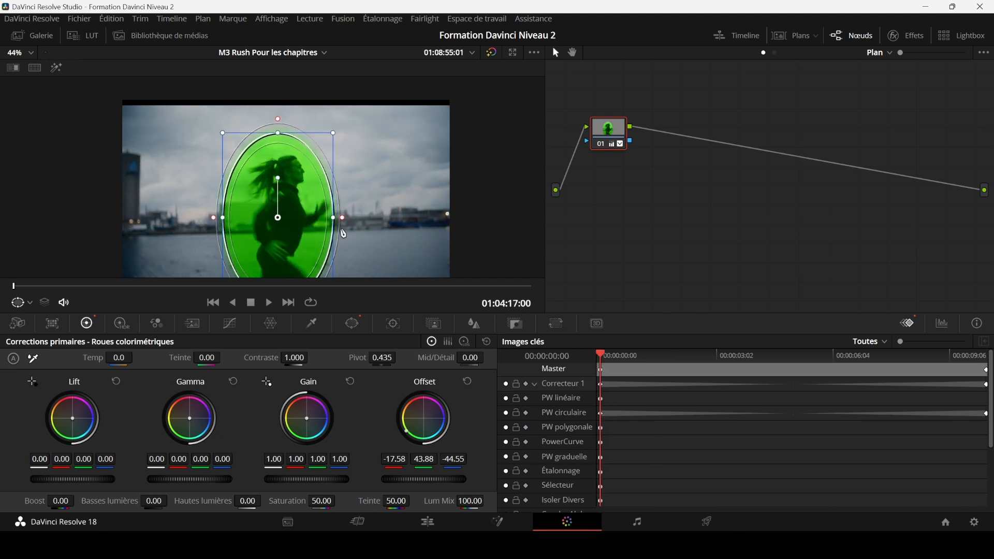
pyautogui.scroll(-1, 357, 216)
pyautogui.scroll(-1, 358, 217)
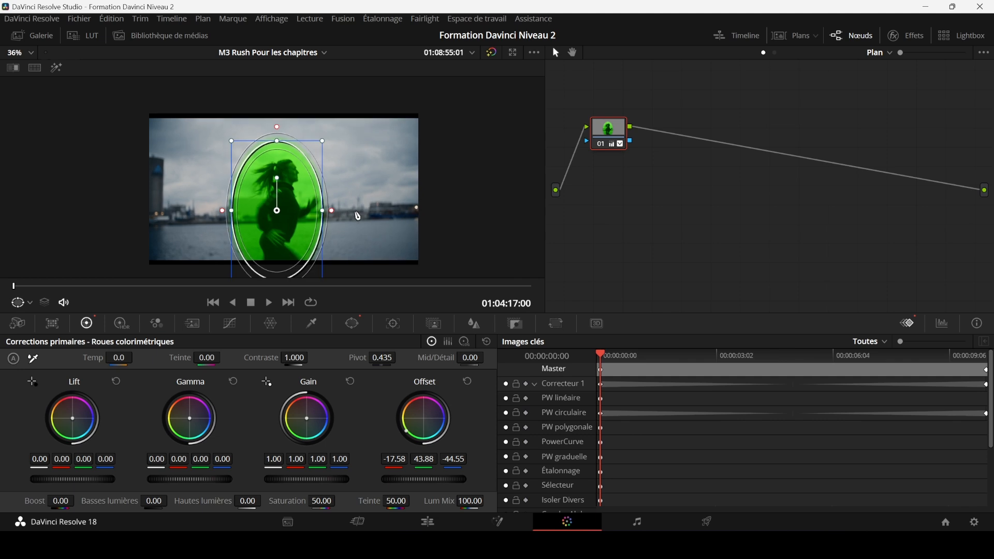
pyautogui.press('space')
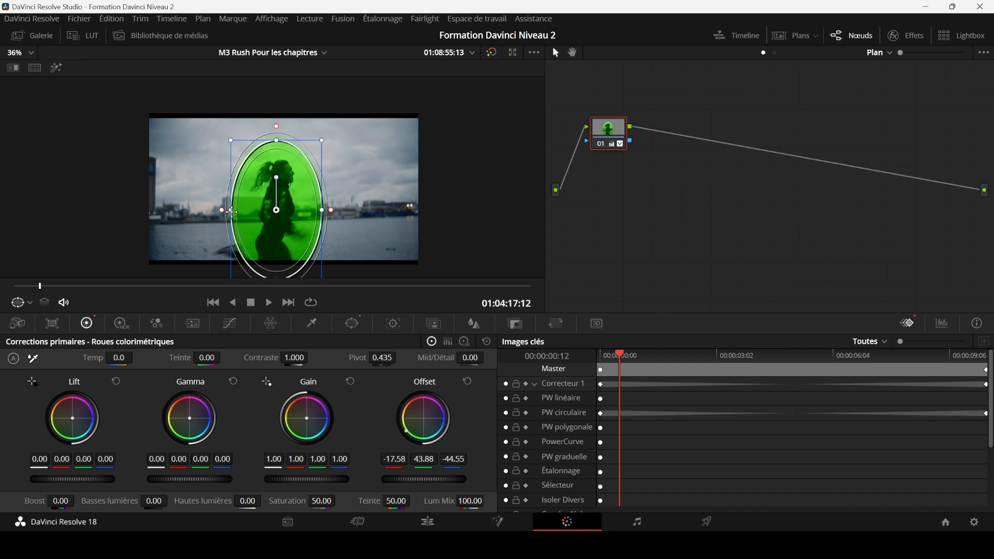
pyautogui.moveTo(232, 211); pyautogui.dragTo(221, 211)
pyautogui.moveTo(284, 222); pyautogui.dragTo(269, 228)
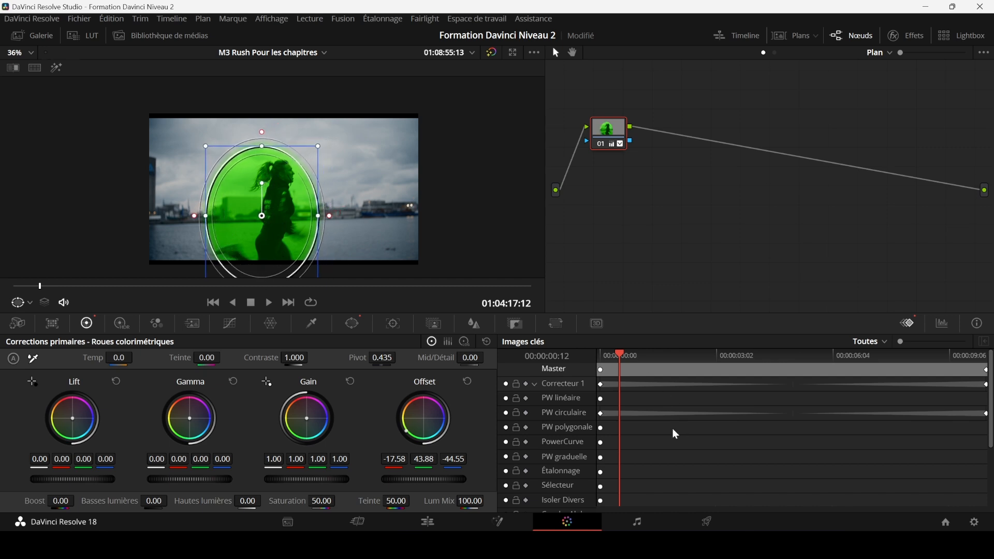
pyautogui.rightClick(624, 415)
pyautogui.click(656, 432)
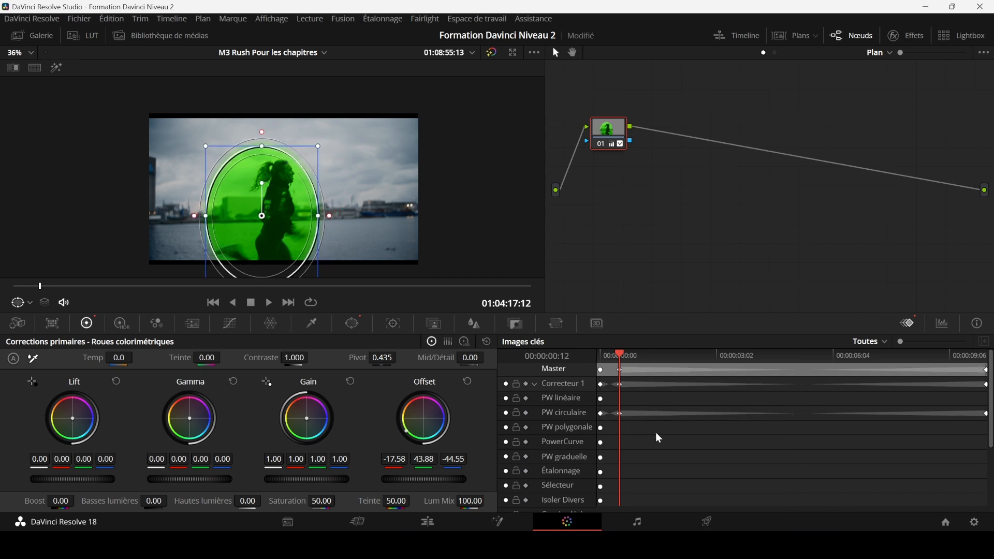
# - Shift the ellipse onto the runner at 00:00:00:19 and add a dynamic keyframe to the PW circulaire track
pyautogui.press('Right')
pyautogui.press('Right')
pyautogui.press('Right')
pyautogui.press('Right')
pyautogui.press('Right')
pyautogui.press('Right')
pyautogui.press('Right')
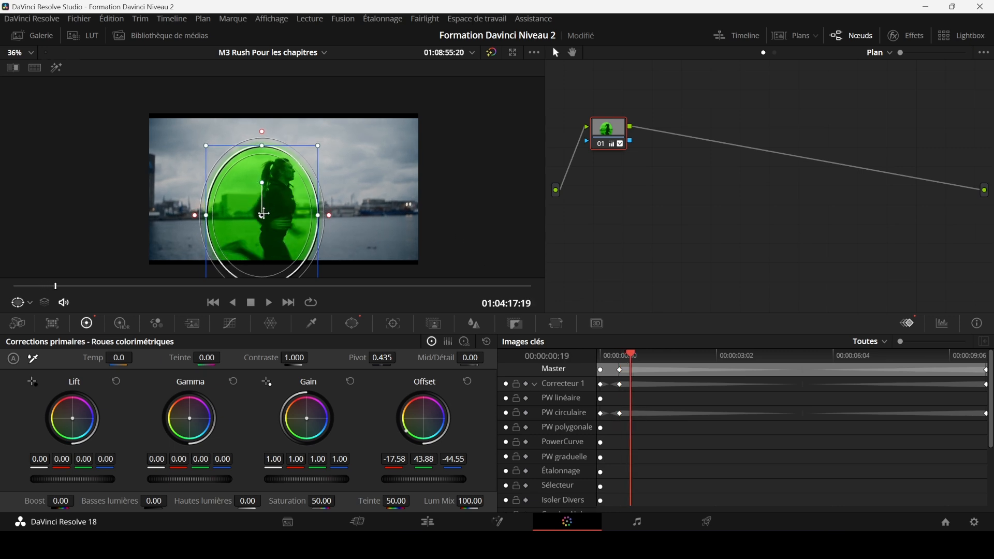
pyautogui.moveTo(265, 206); pyautogui.dragTo(272, 211)
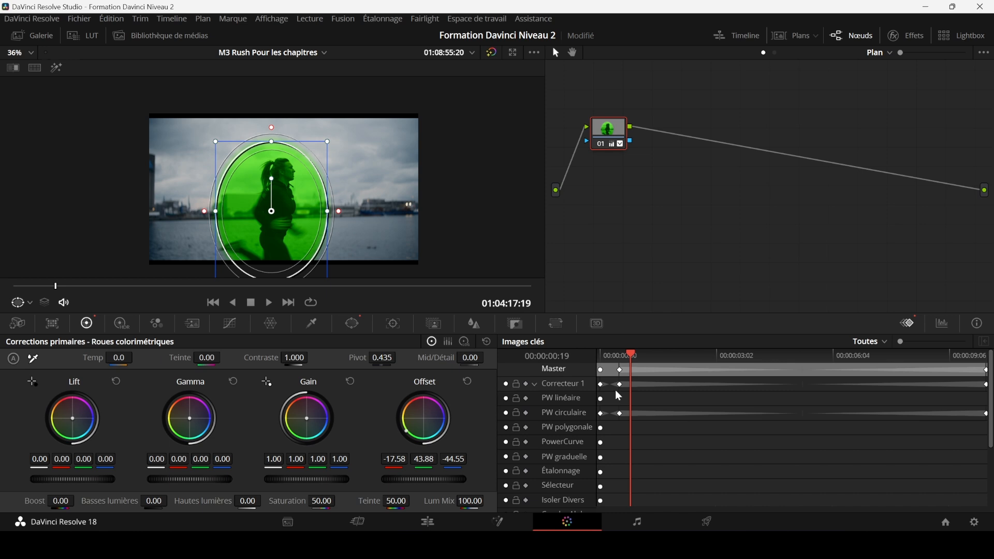
pyautogui.rightClick(641, 411)
pyautogui.click(672, 432)
# - Recentre the ellipse on the runner at 00:00:01:07 and add a dynamic keyframe to the PW circulaire track
pyautogui.press('Right')
pyautogui.press('Right')
pyautogui.press('Right')
pyautogui.press('Right')
pyautogui.press('Right')
pyautogui.press('Right')
pyautogui.press('Right')
pyautogui.press('Right')
pyautogui.press('Right')
pyautogui.press('Right')
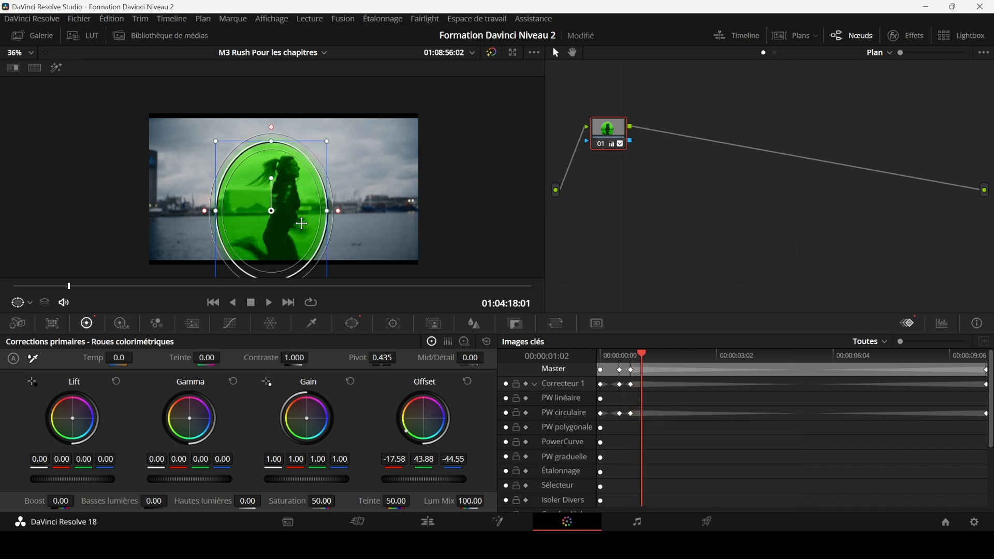
pyautogui.press('Right')
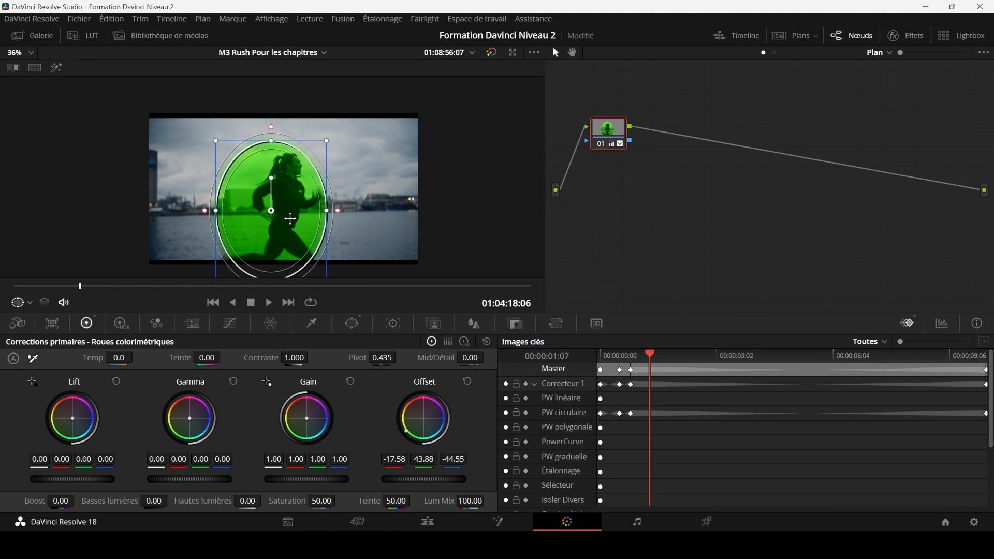
pyautogui.moveTo(303, 223); pyautogui.dragTo(315, 222)
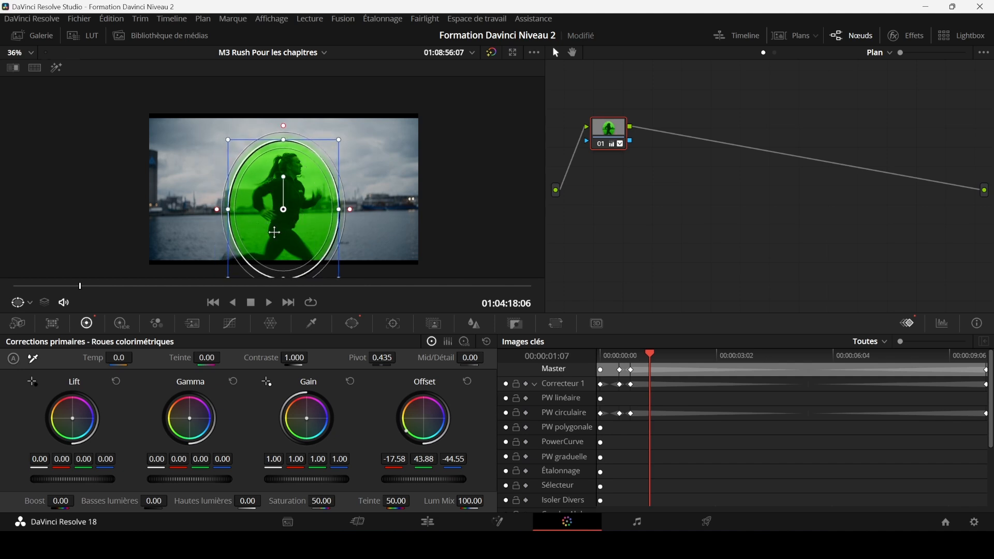
pyautogui.rightClick(659, 412)
pyautogui.click(698, 438)
# - Stretch the ellipse above the runner's head at 00:00:01:20 and add a dynamic keyframe to the PW circulaire track
pyautogui.press('Right')
pyautogui.press('Right')
pyautogui.press('Right')
pyautogui.press('Right')
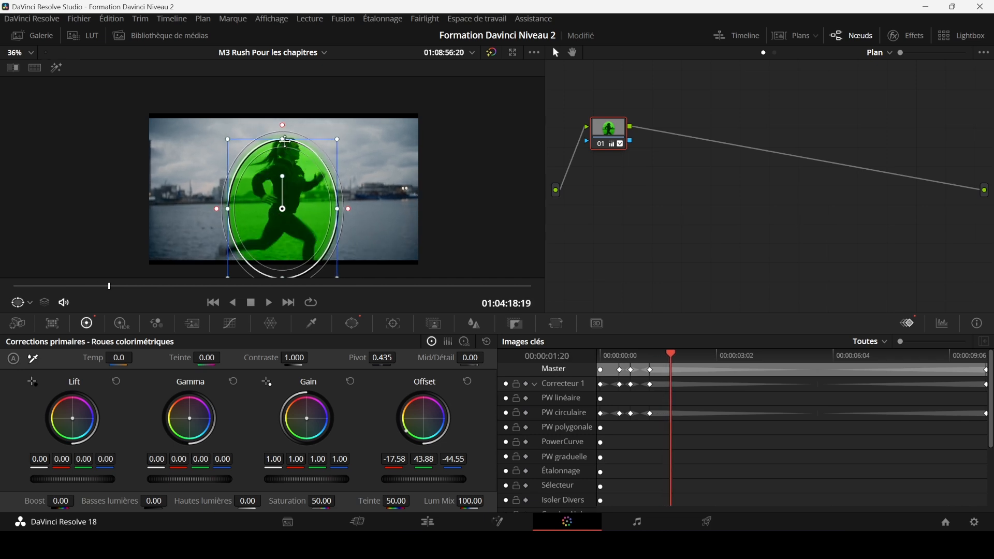
pyautogui.moveTo(285, 140); pyautogui.dragTo(284, 127)
pyautogui.rightClick(685, 415)
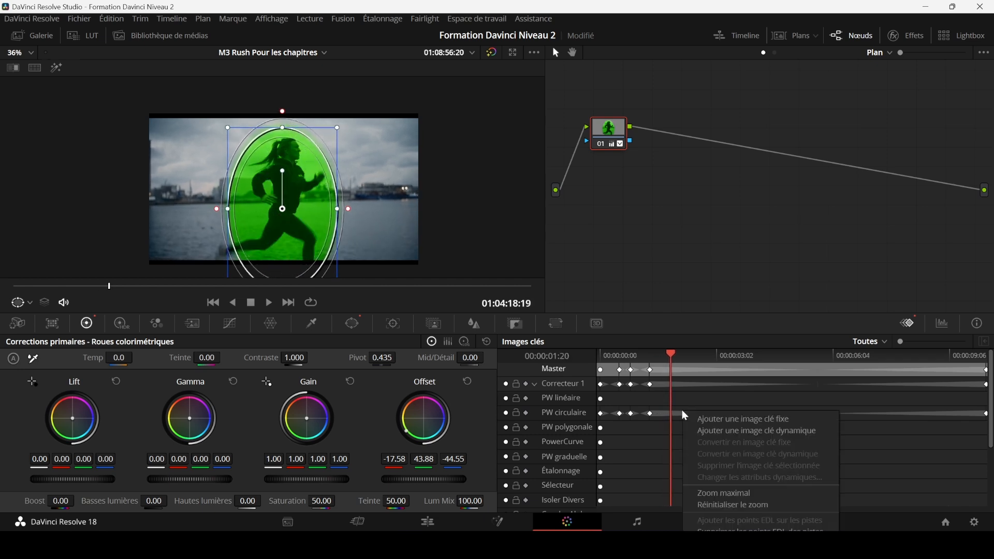
pyautogui.click(725, 430)
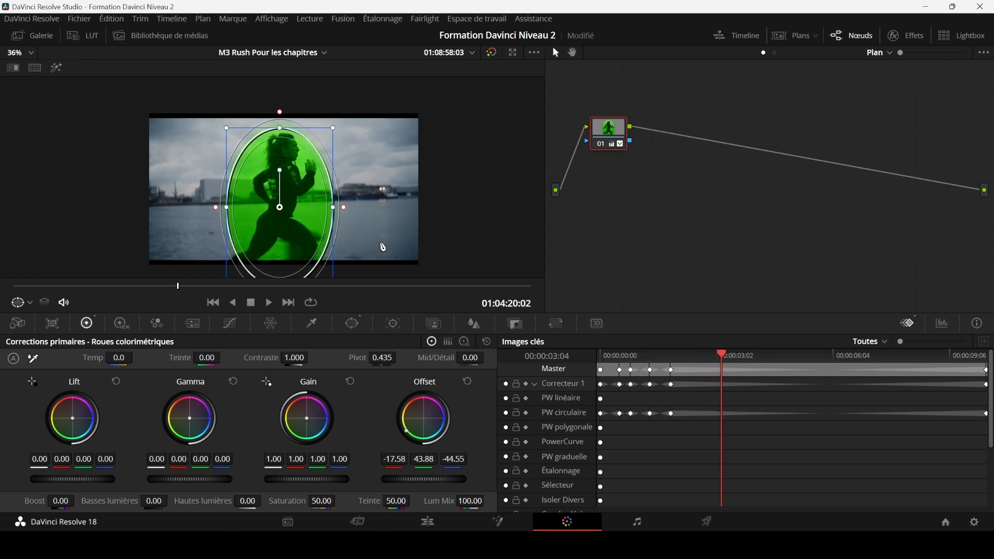
# - Replay the clip from near its start to check how the ellipse follows the runner across the added keyframes
pyautogui.click(622, 359)
pyautogui.press('space')
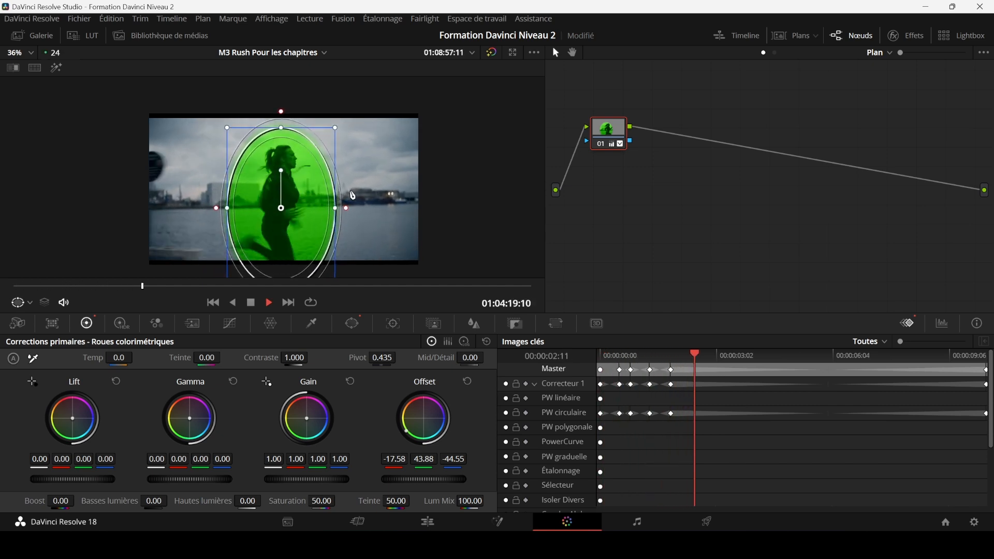
pyautogui.press('space')
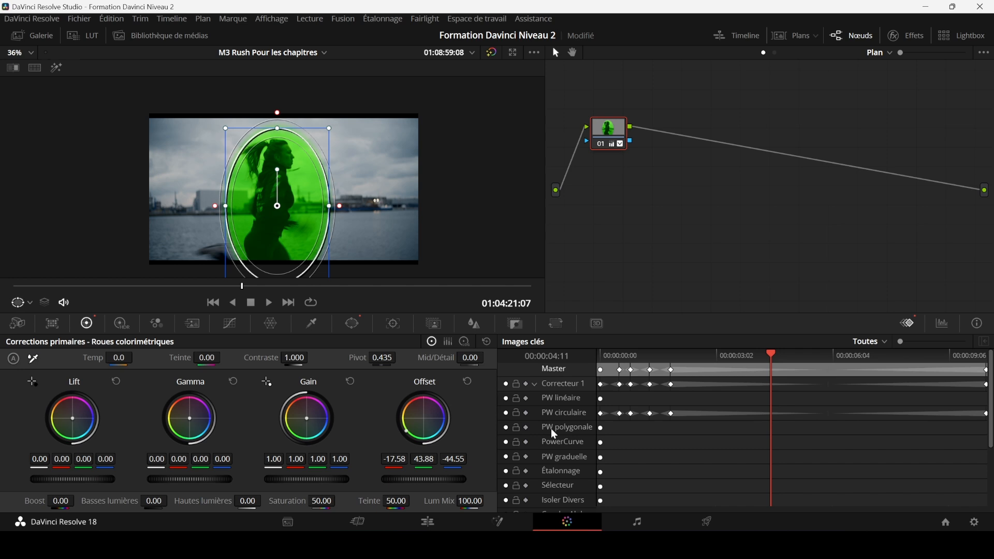
# - Delete the PW circulaire keyframes up to 00:00:01:20 and reset the grade of node 01
pyautogui.click(670, 413)
pyautogui.moveTo(671, 414); pyautogui.dragTo(604, 415)
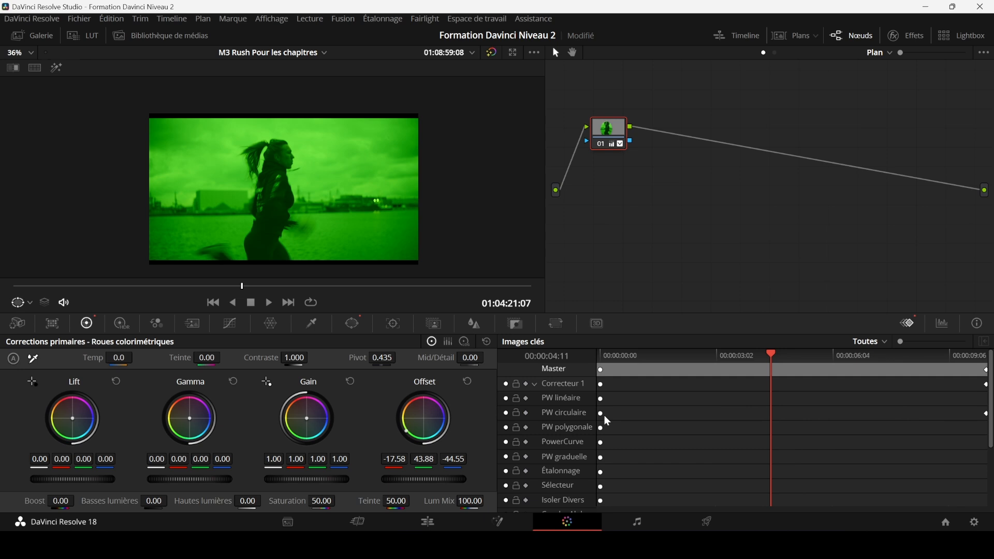
pyautogui.rightClick(605, 128)
pyautogui.click(626, 138)
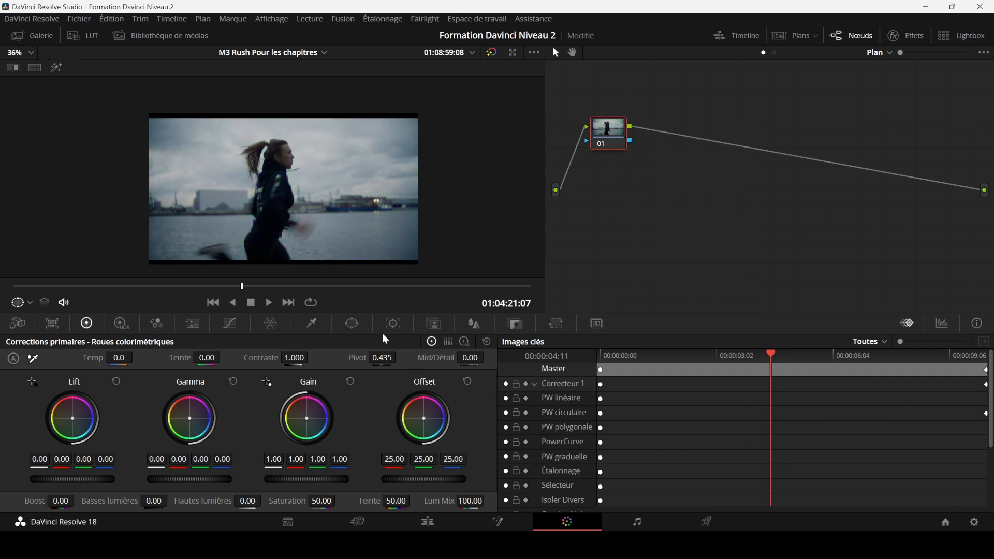
# - Enable a circular Power Window on node 01 and shape it into a narrow ellipse around the runner
pyautogui.click(353, 323)
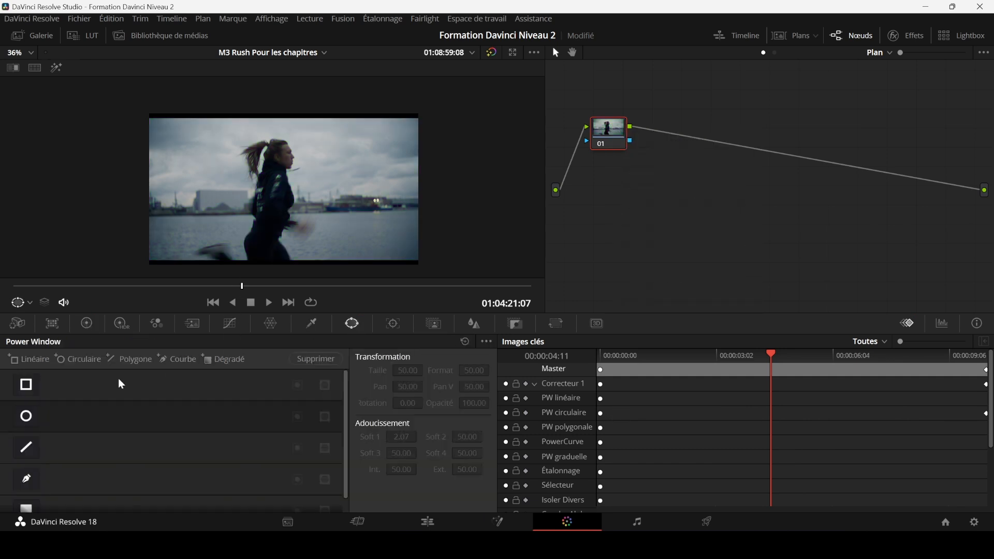
pyautogui.click(26, 417)
pyautogui.moveTo(294, 256); pyautogui.dragTo(260, 221)
# - Tint the window magenta with Offset values 69.37, 6.11 and 80.89, then widen and recentre the ellipse on the runner
pyautogui.click(87, 323)
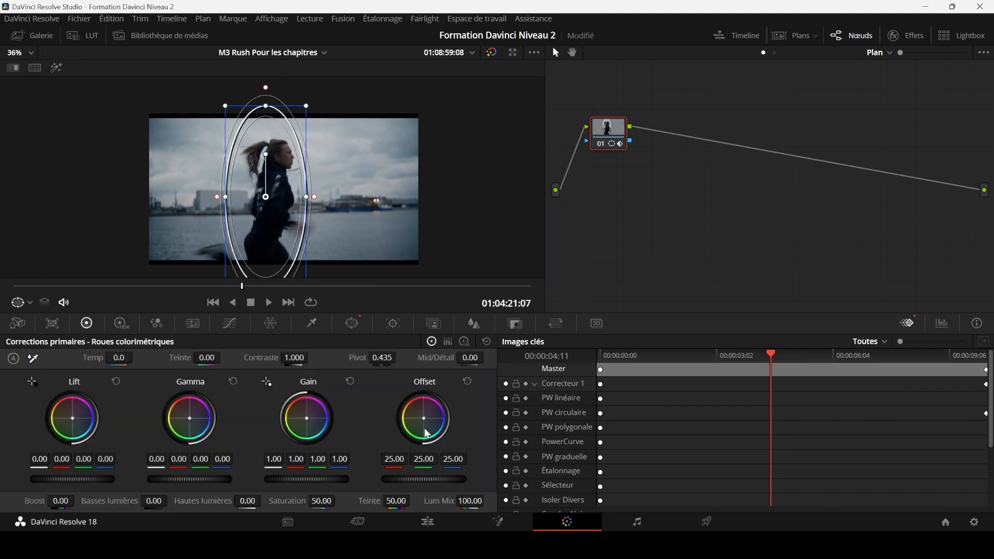
pyautogui.moveTo(427, 433); pyautogui.dragTo(440, 402)
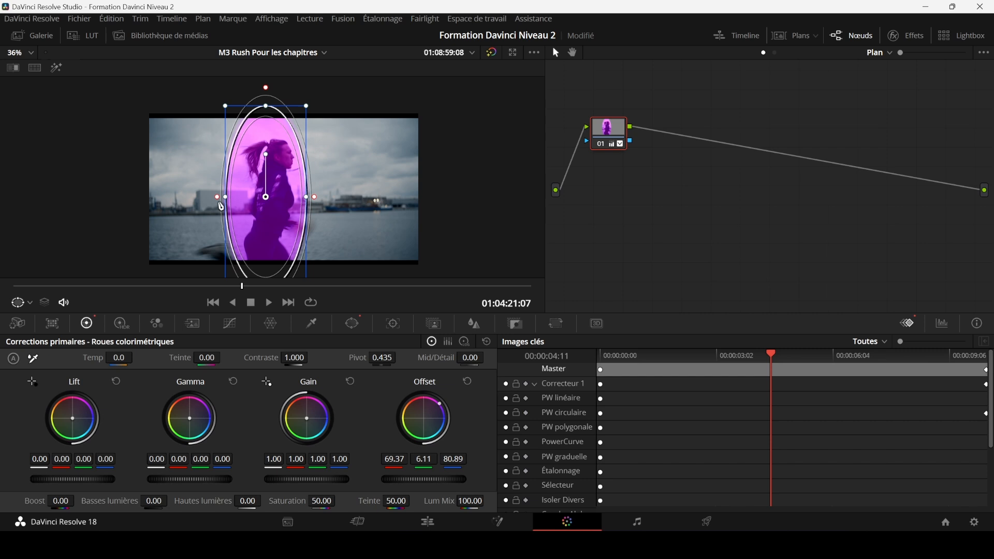
pyautogui.moveTo(224, 203); pyautogui.dragTo(193, 214)
pyautogui.moveTo(266, 197); pyautogui.dragTo(257, 205)
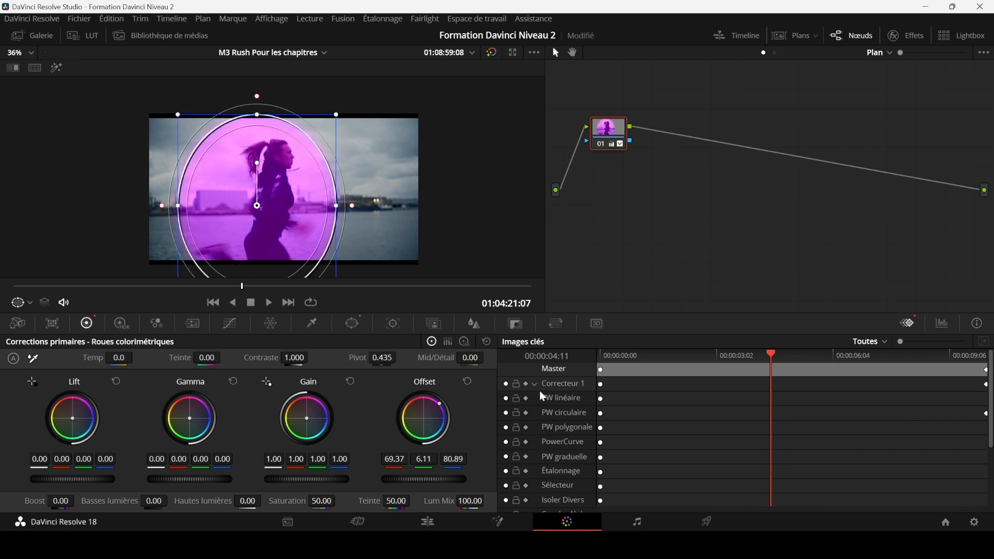
# - Delete the leftover PW circulaire keyframe at the clip's end and refit the ellipse to the runner at 00:00:00:00
pyautogui.press('Home')
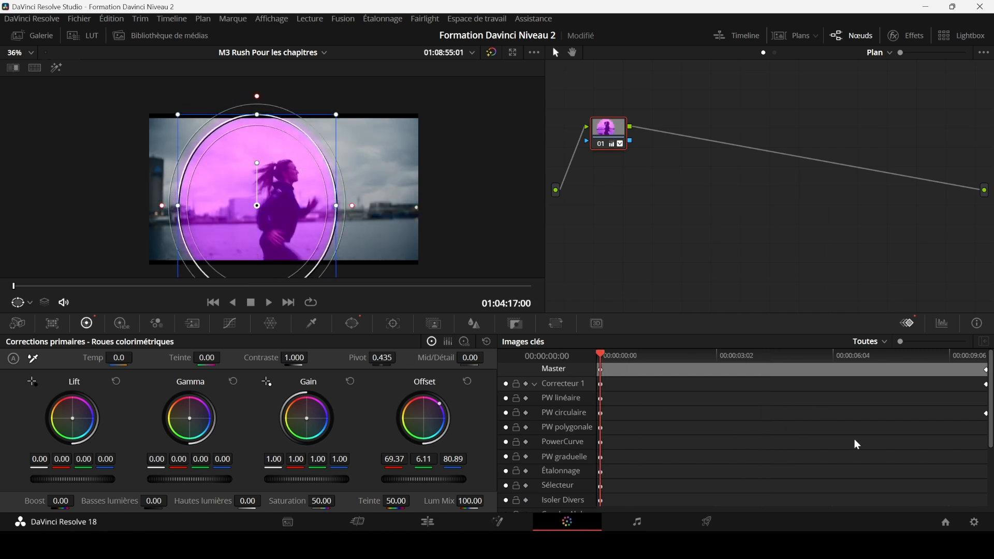
pyautogui.click(985, 414)
pyautogui.moveTo(291, 214)
pyautogui.mouseDown()
pyautogui.moveTo(338, 219)
pyautogui.moveTo(348, 205)
pyautogui.moveTo(285, 220)
pyautogui.mouseUp()
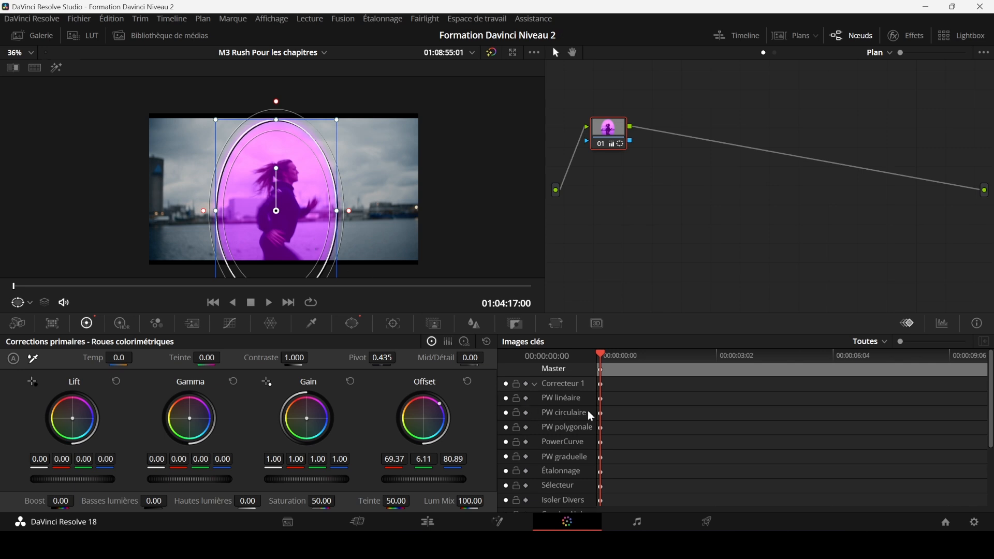
# - Add a dynamic keyframe to the PW circulaire track at 00:00:00:00 and turn on automatic keyframing for that track
pyautogui.rightClick(613, 419)
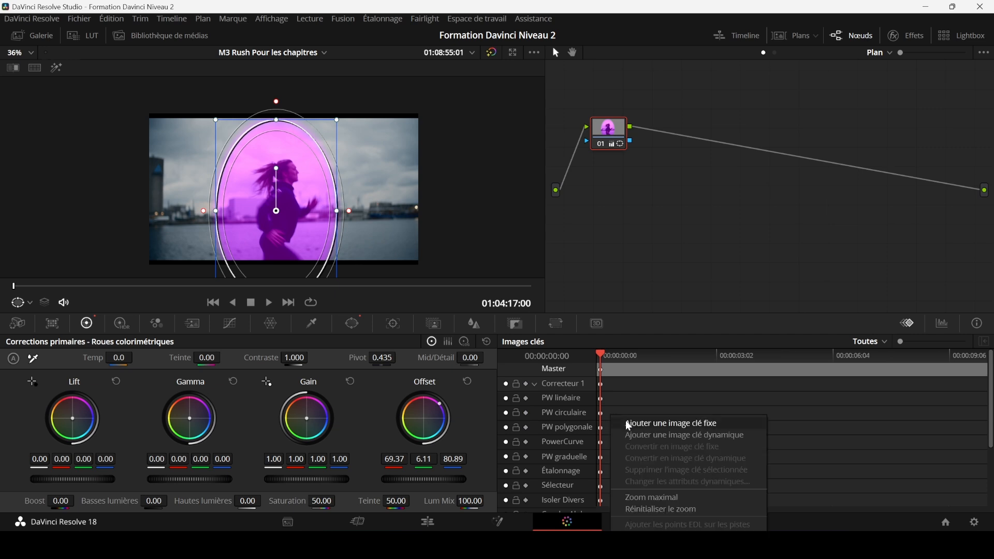
pyautogui.click(648, 439)
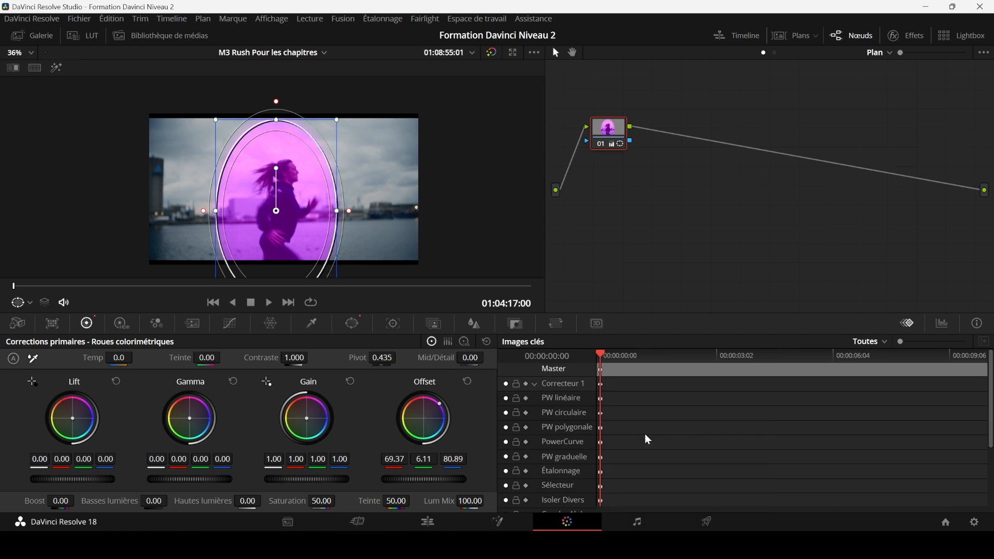
pyautogui.click(526, 413)
# - Keyframe the ellipse automatically by moving it onto the runner at 00:00:00:07 and at a point a few frames further on
pyautogui.press('space')
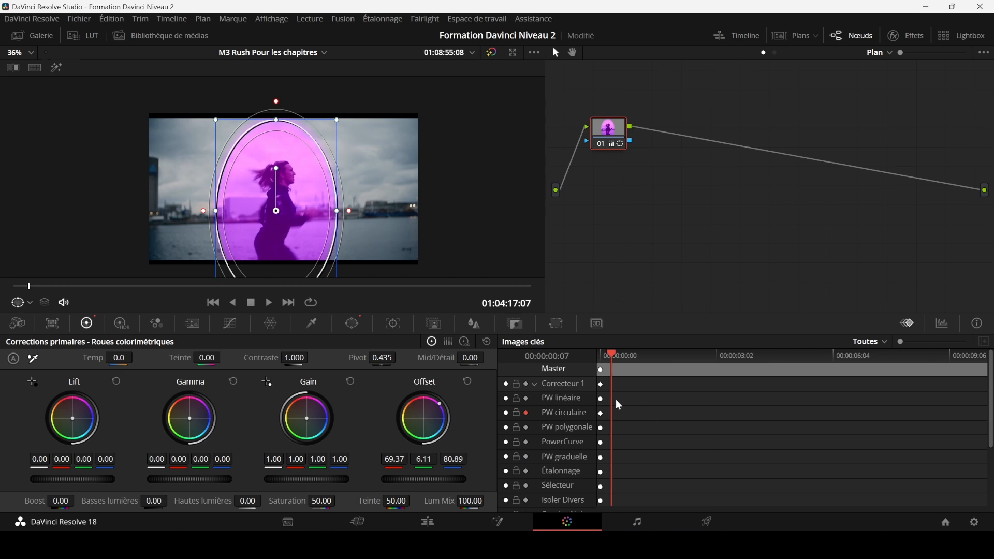
pyautogui.moveTo(275, 227); pyautogui.dragTo(266, 227)
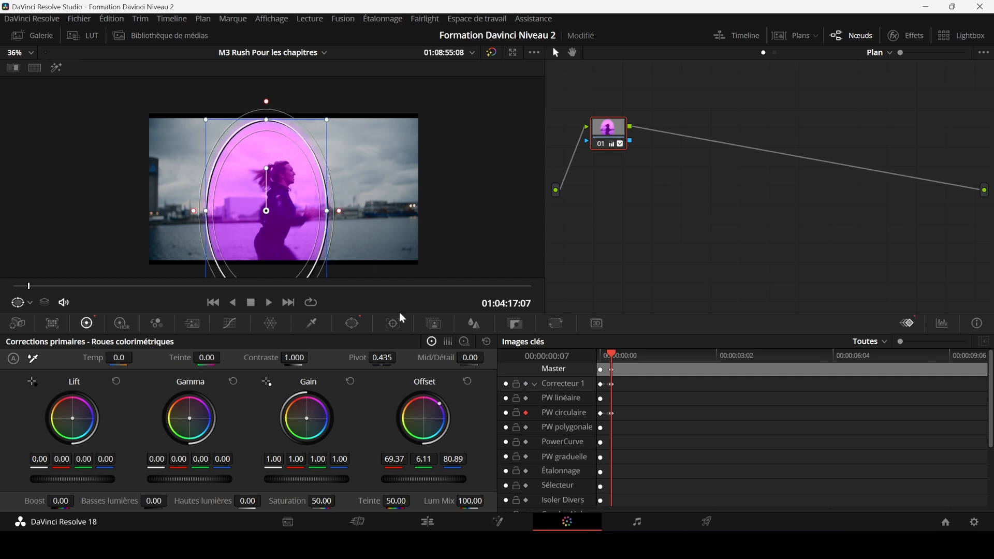
pyautogui.press('space')
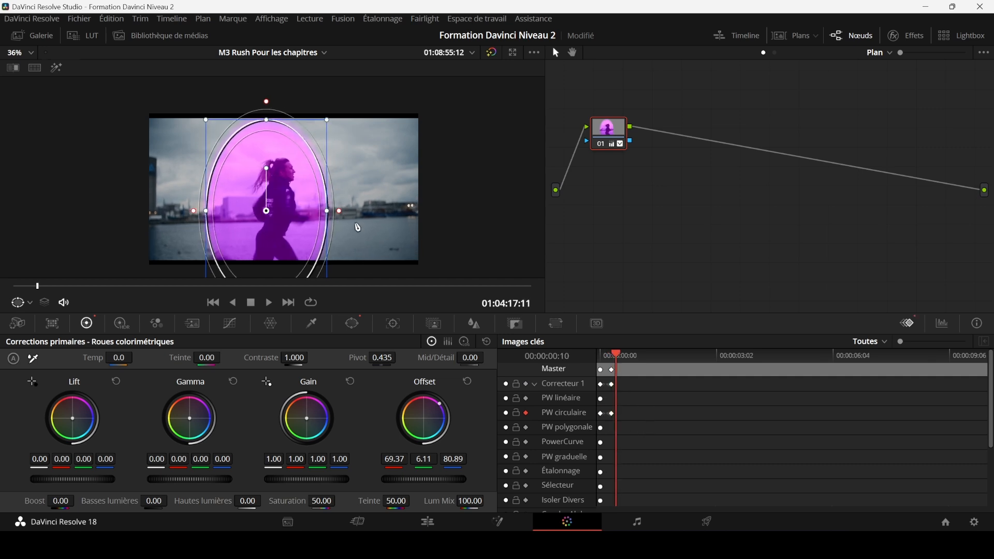
pyautogui.moveTo(271, 204)
pyautogui.mouseDown()
pyautogui.moveTo(279, 216)
pyautogui.moveTo(288, 201)
pyautogui.moveTo(282, 210)
pyautogui.mouseUp()
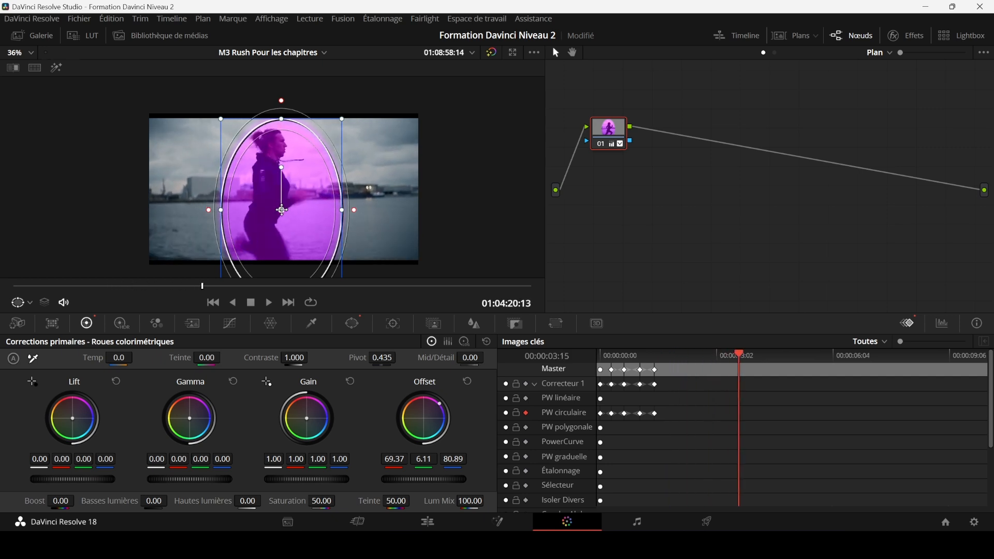
# - Keep refitting the ellipse to the runner at intervals through the rest of the clip, up to 00:00:09:19
pyautogui.moveTo(282, 209); pyautogui.dragTo(249, 208)
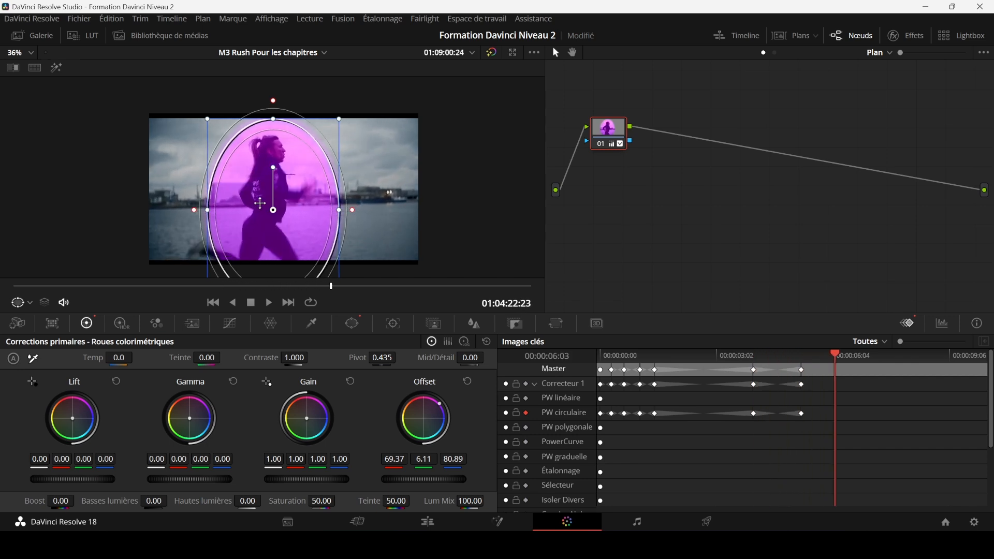
pyautogui.moveTo(264, 204)
pyautogui.mouseDown()
pyautogui.moveTo(257, 205)
pyautogui.moveTo(265, 203)
pyautogui.mouseUp()
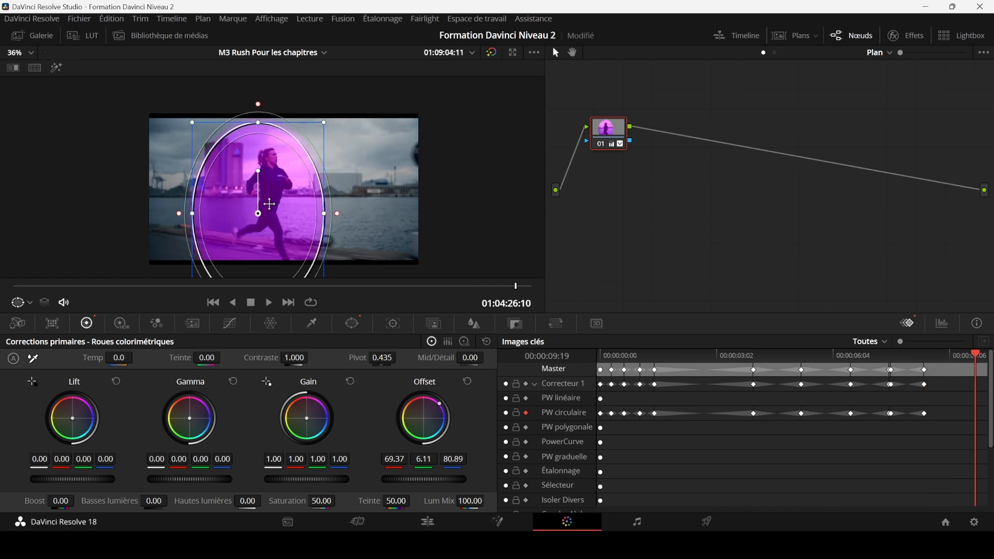
pyautogui.moveTo(326, 213); pyautogui.dragTo(266, 213)
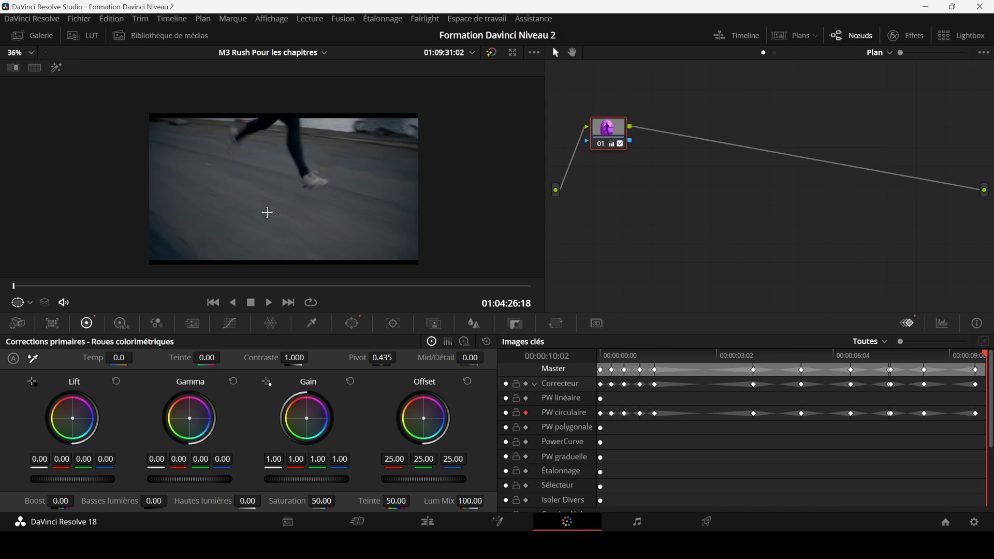
# - Show the clip thumbnails, reselect runner clip 57 and hide the thumbnails
pyautogui.click(789, 35)
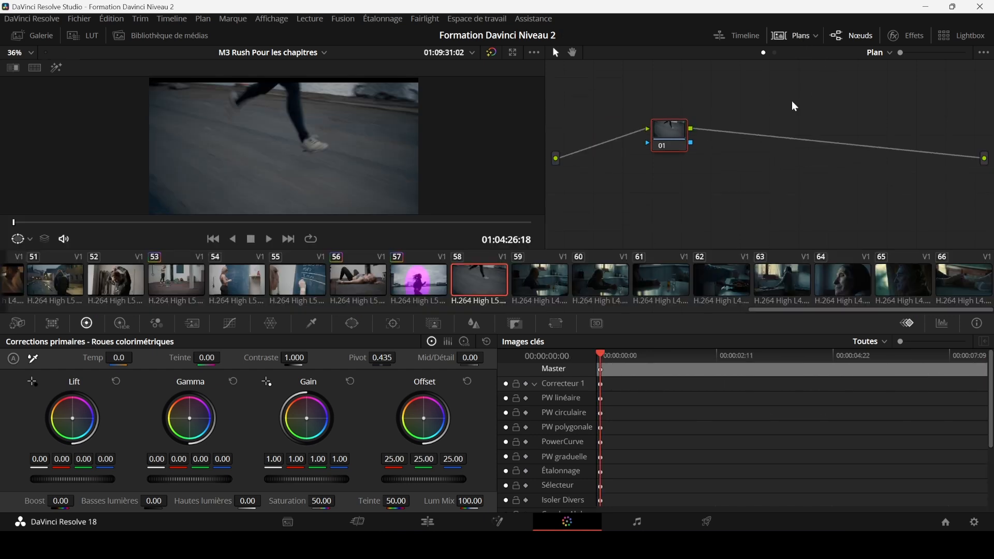
pyautogui.click(432, 287)
pyautogui.click(786, 40)
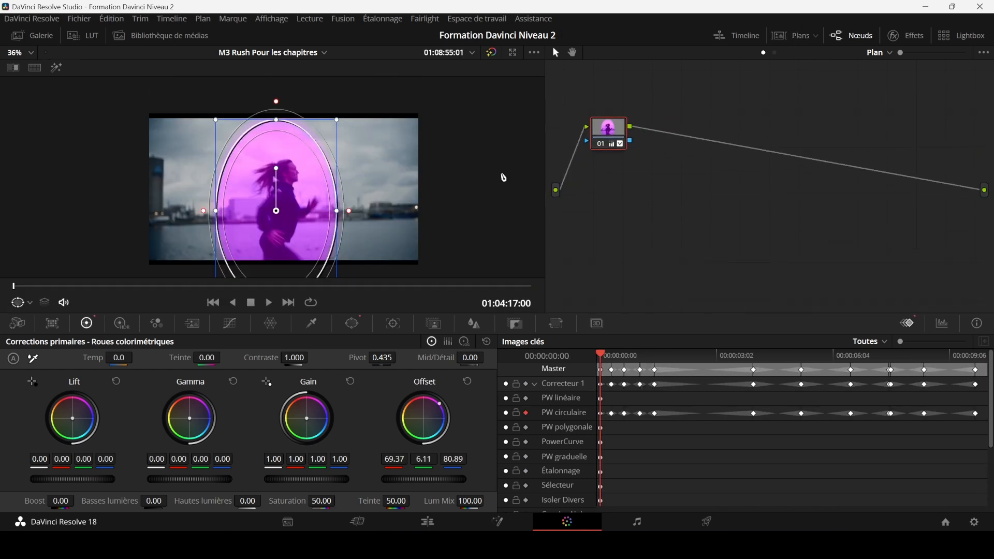
# - Play the runner clip from its start to check that the elliptical window follows her
pyautogui.scroll(-2, 504, 178)
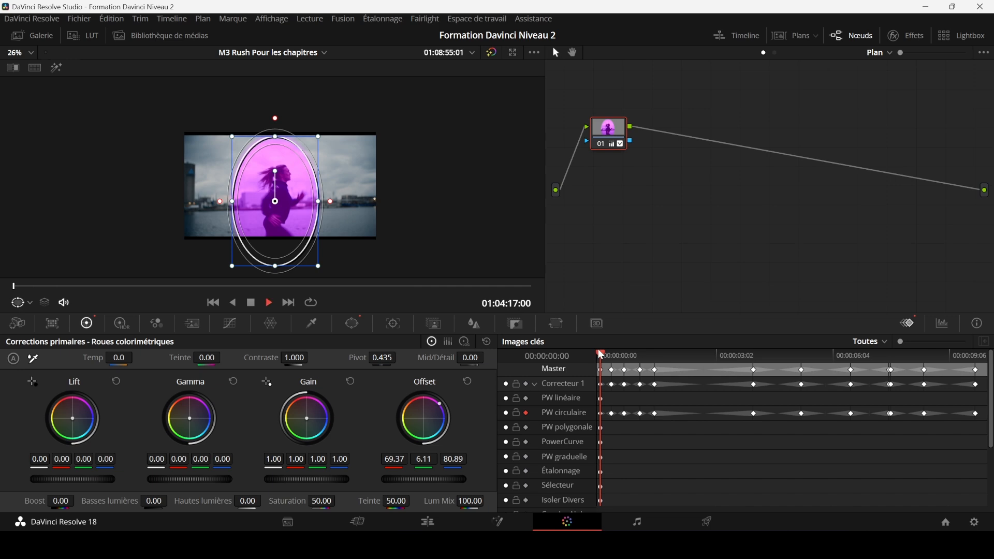
pyautogui.press('space')
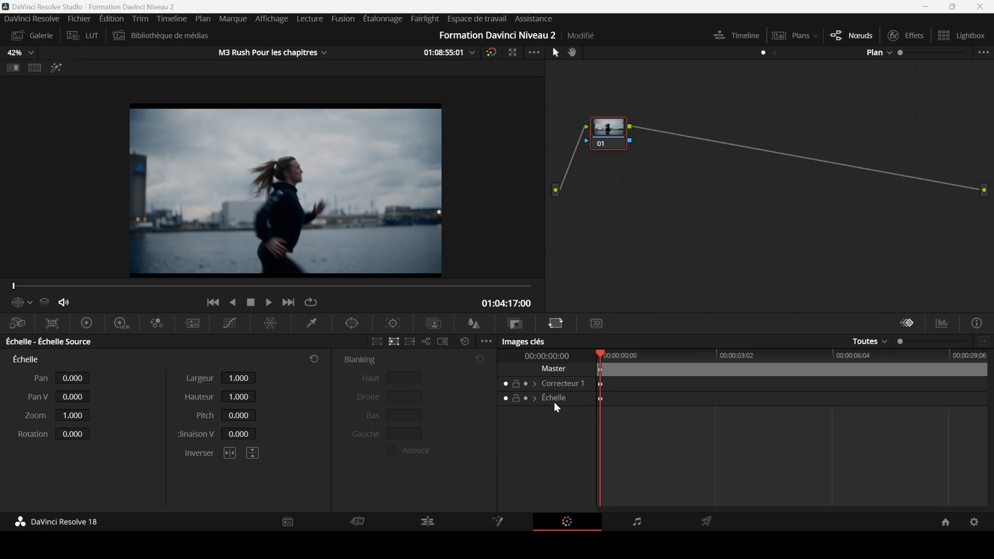
# - Expand the Échelle track and add a dynamic keyframe to its Échelle Source track at 00:00:00:00
pyautogui.click(534, 398)
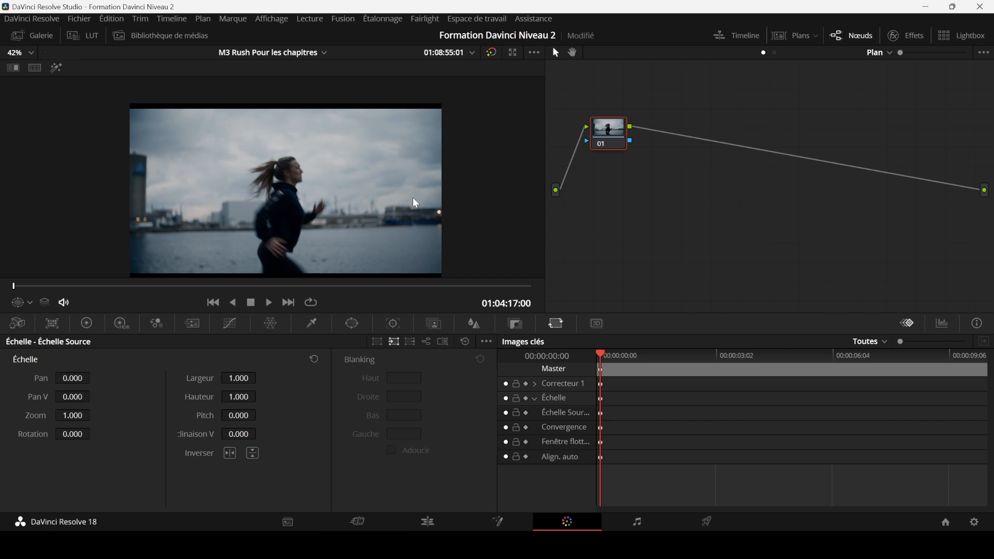
pyautogui.hotkey('ctrl', 's')
pyautogui.click(535, 399)
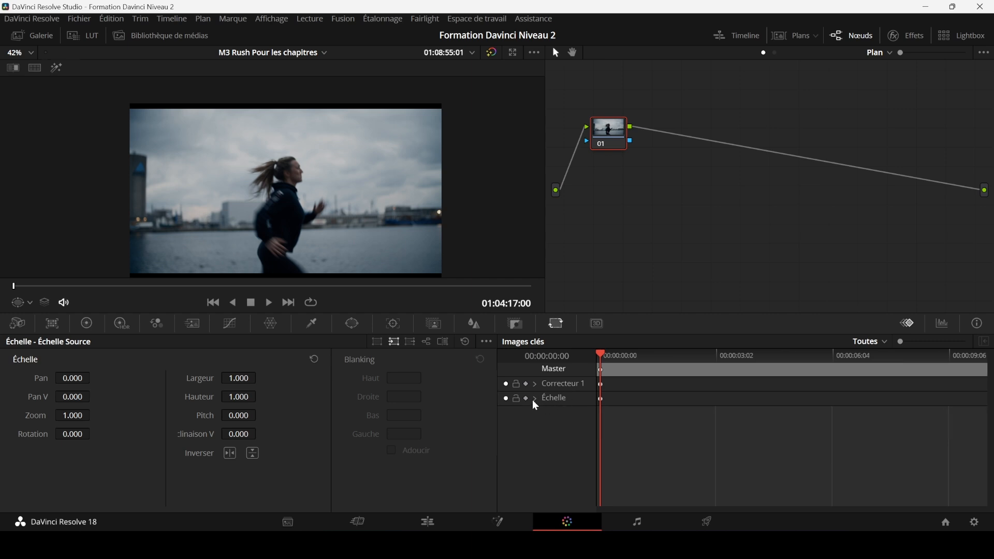
pyautogui.click(535, 399)
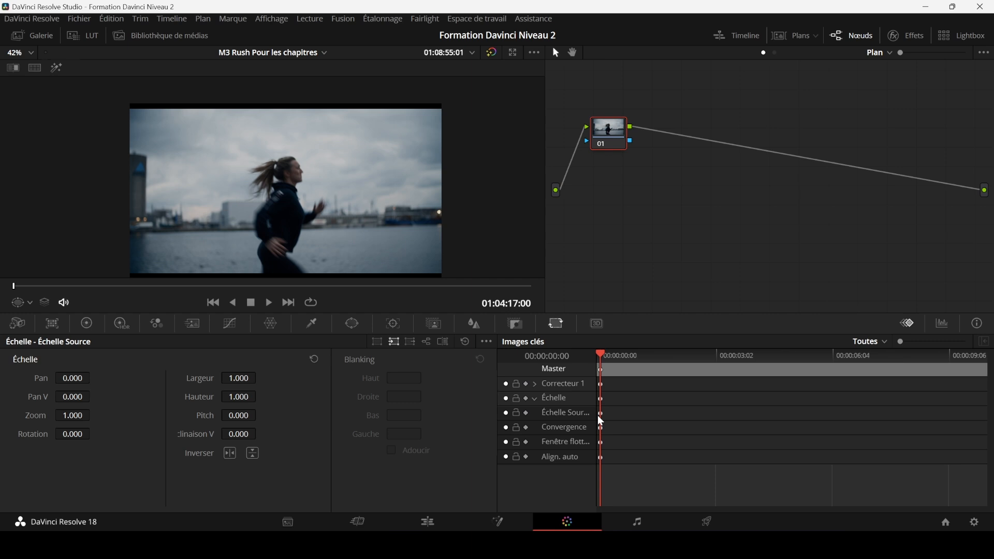
pyautogui.rightClick(614, 414)
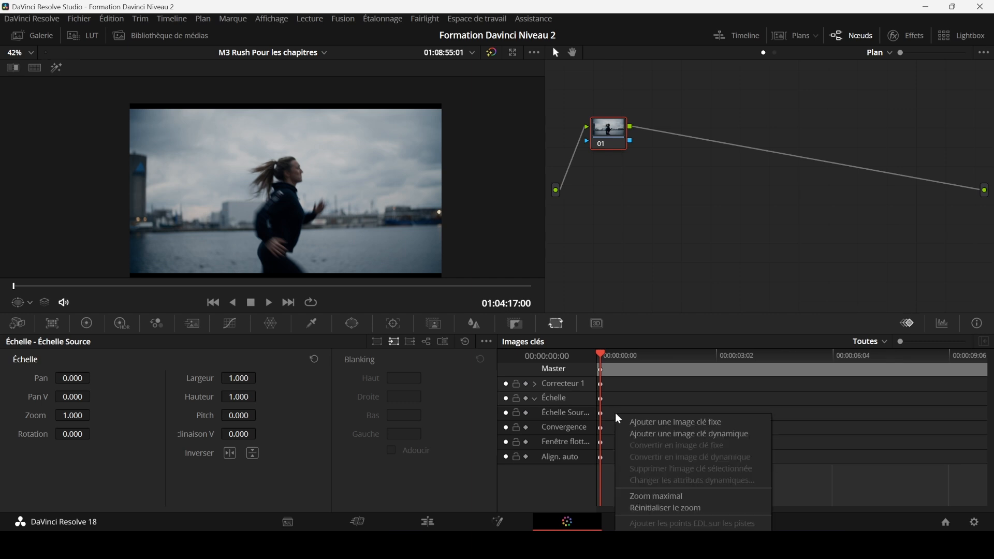
pyautogui.click(646, 435)
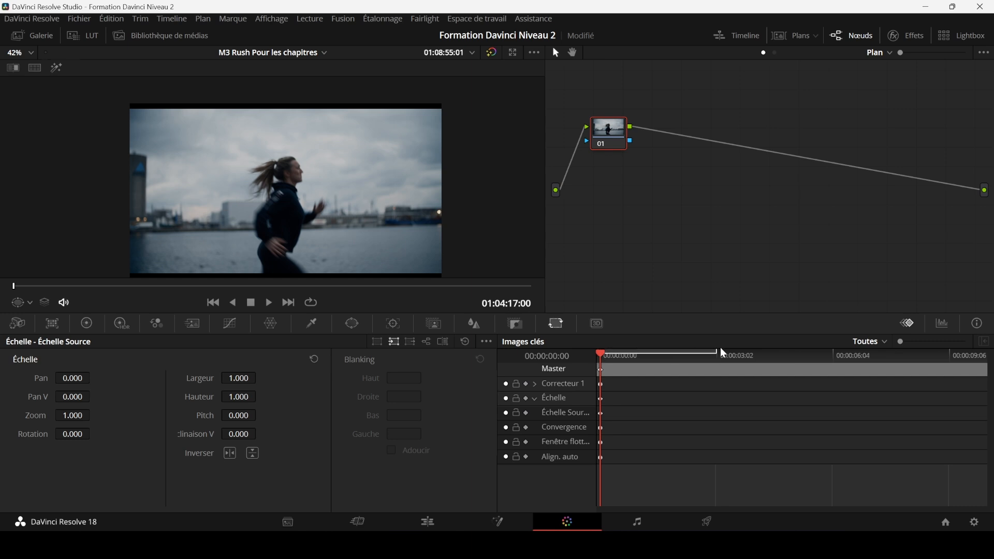
# - Add a second dynamic keyframe to the Échelle Source track at the end of the clip, 00:00:10:02
pyautogui.moveTo(600, 353); pyautogui.dragTo(991, 373)
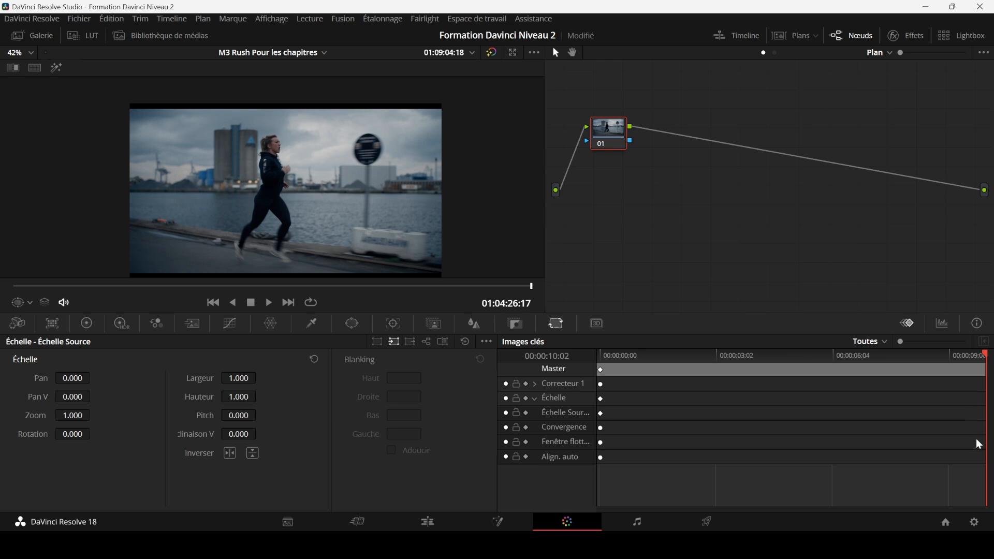
pyautogui.rightClick(976, 415)
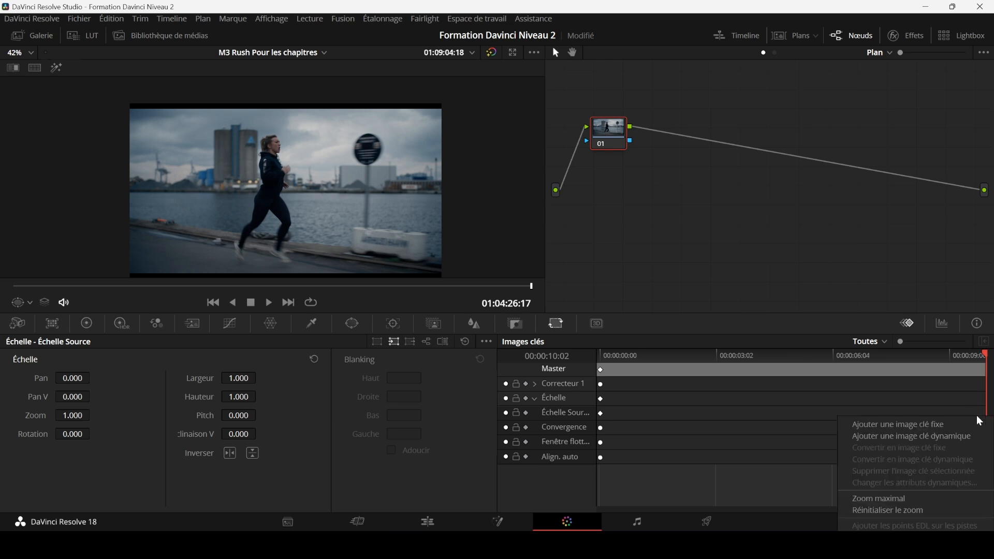
pyautogui.click(967, 435)
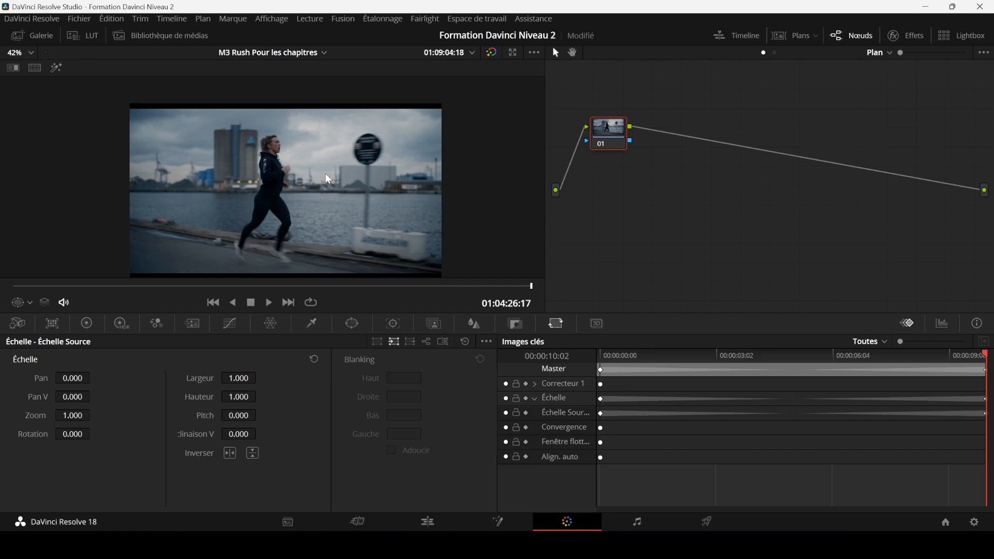
# - Reframe the end of the clip on the runner's upper body with Pan -68.500, Pan V -463.000 and Zoom 3.110
pyautogui.moveTo(73, 415); pyautogui.dragTo(87, 378)
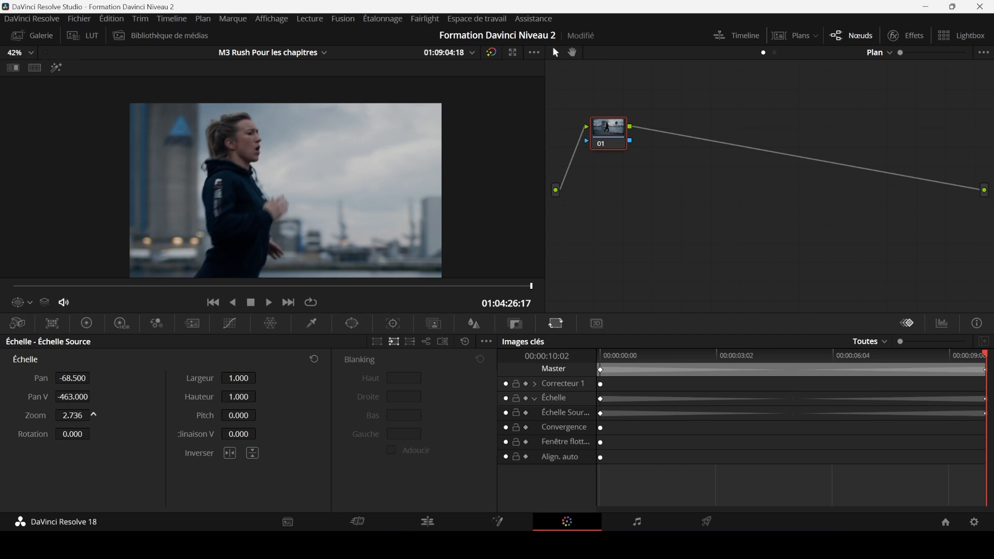
pyautogui.moveTo(93, 415); pyautogui.dragTo(94, 414)
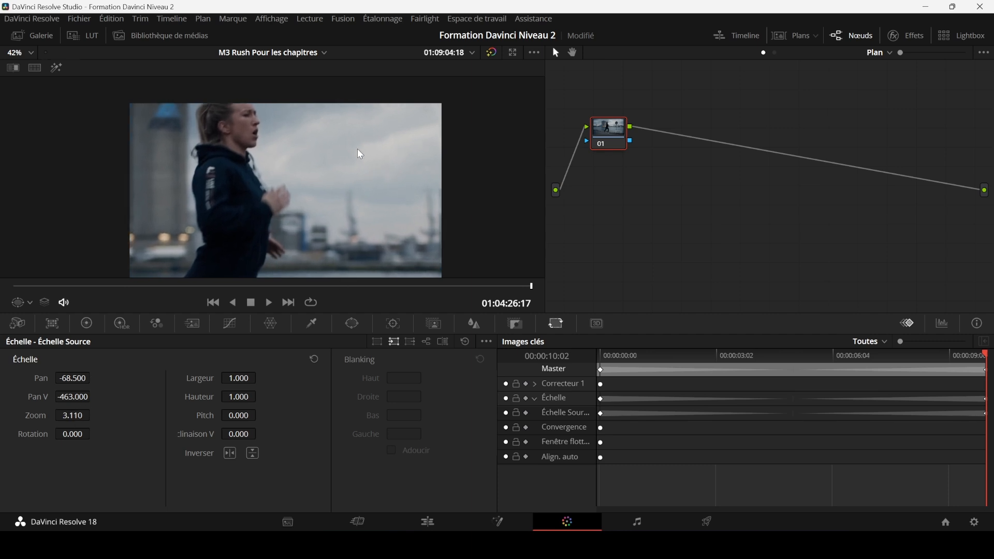
pyautogui.moveTo(357, 150)
pyautogui.mouseDown()
pyautogui.moveTo(365, 162)
pyautogui.moveTo(353, 127)
pyautogui.moveTo(348, 137)
pyautogui.mouseUp()
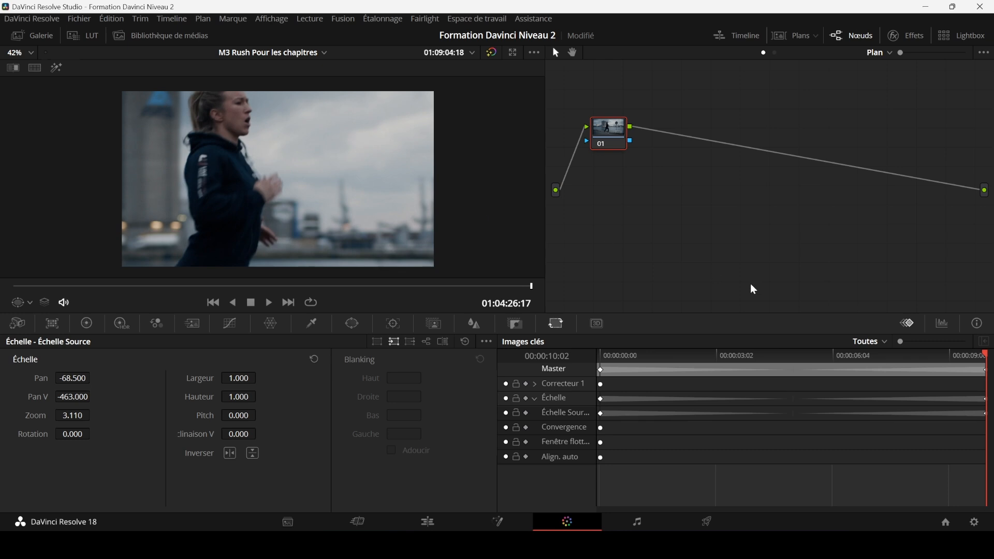
# - Play the clip from 00:00:00:00 to check the progressive zoom, and return the playhead to the start
pyautogui.moveTo(983, 355); pyautogui.dragTo(526, 358)
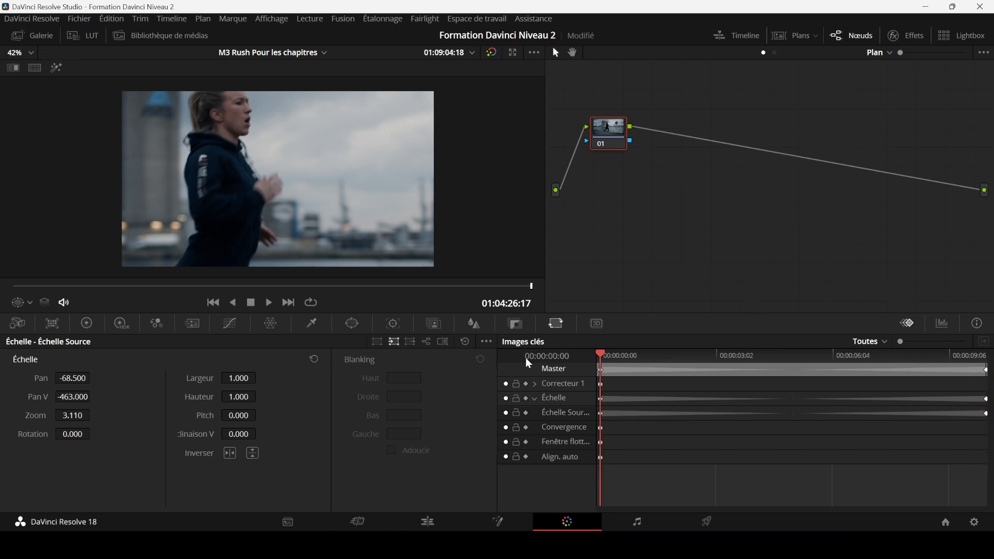
pyautogui.press('space')
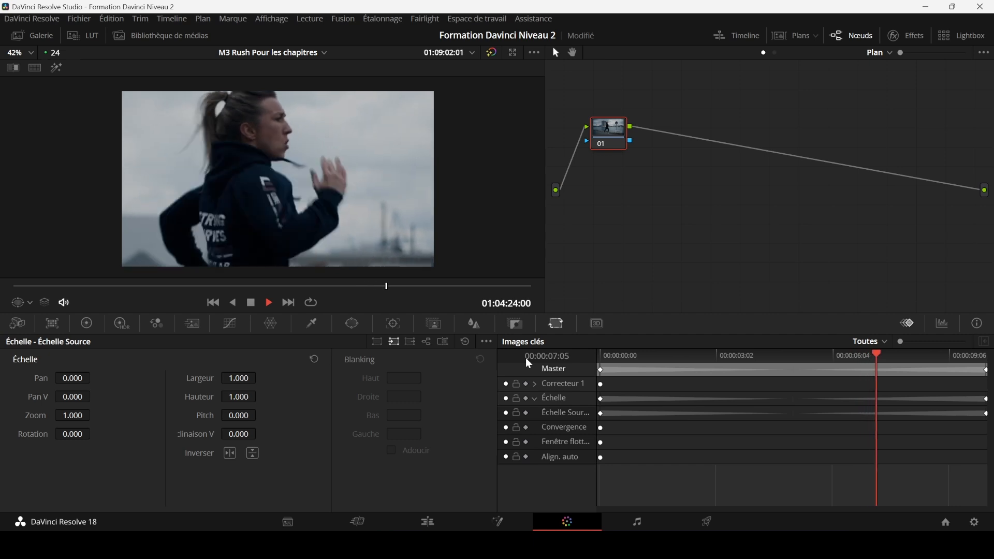
pyautogui.press('space')
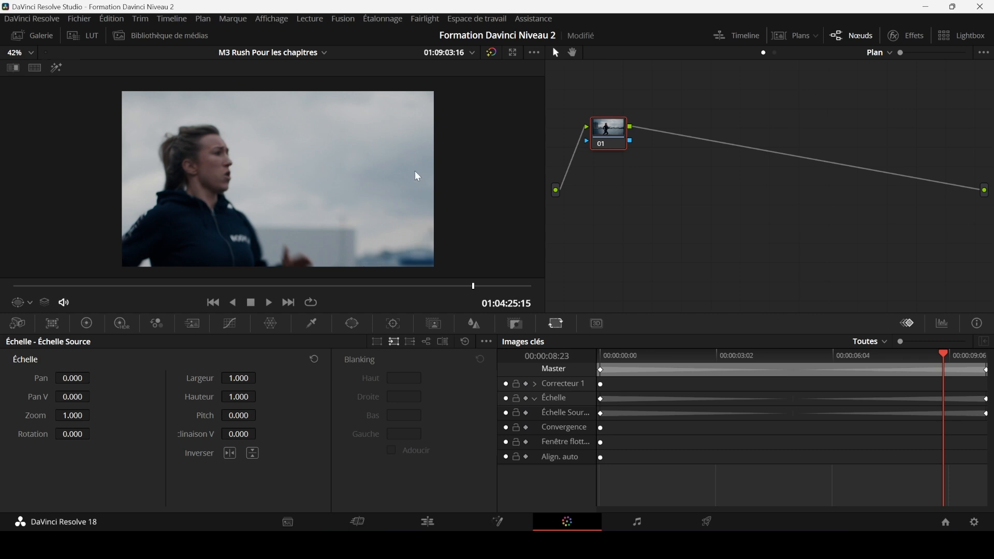
pyautogui.press('space')
pyautogui.press('space')
pyautogui.moveTo(945, 359); pyautogui.dragTo(602, 357)
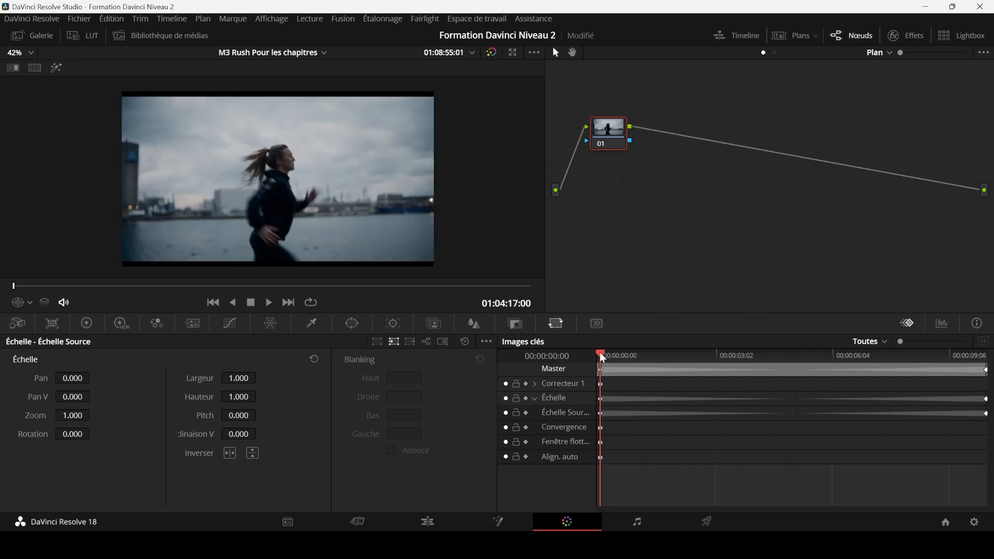
# - Collapse the Échelle track and move its first dynamic keyframe slightly past 00:00:01:21
pyautogui.click(535, 399)
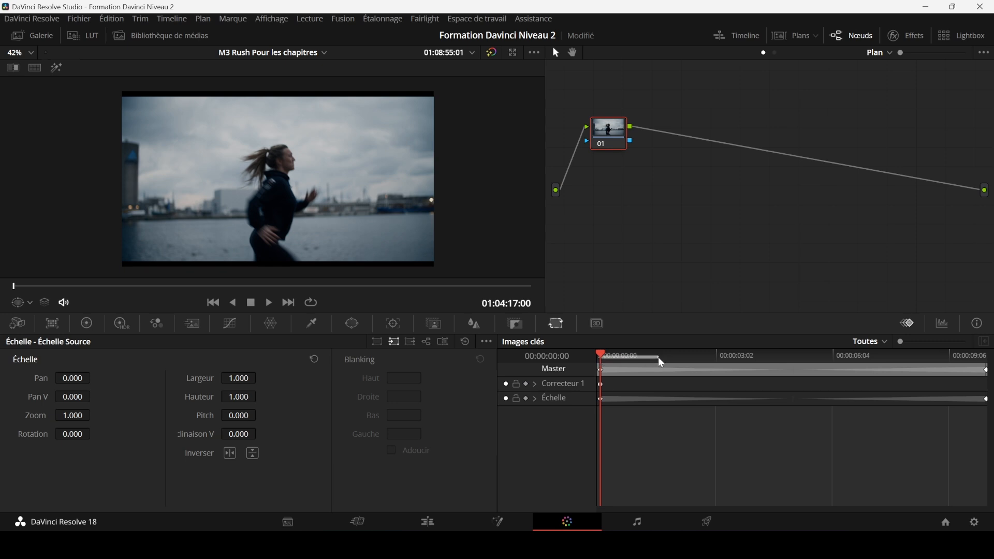
pyautogui.moveTo(601, 357); pyautogui.dragTo(672, 355)
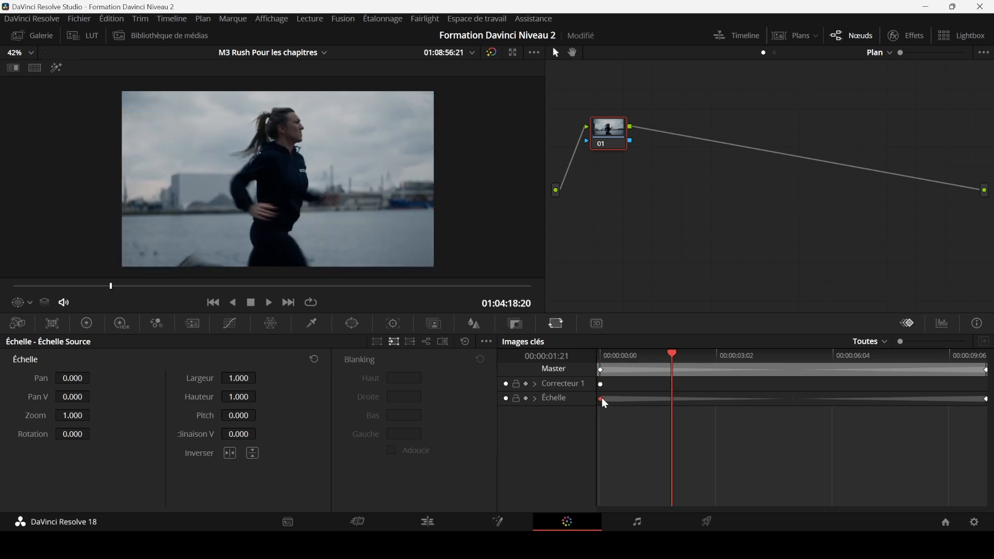
pyautogui.moveTo(600, 399); pyautogui.dragTo(697, 407)
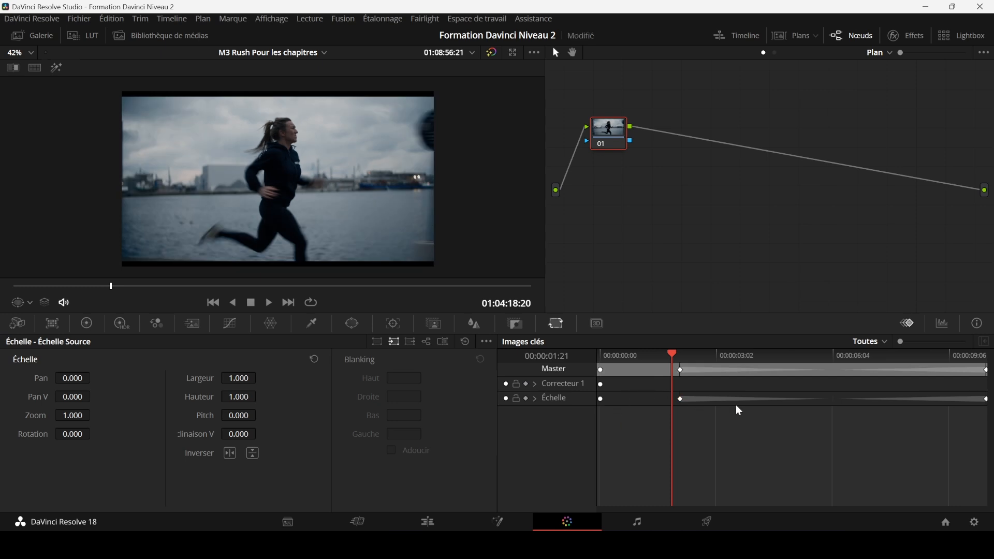
# - Change the dynamic attributes of the moved Échelle keyframe to Début Fondu 4 and Fin fondu 2
pyautogui.rightClick(681, 400)
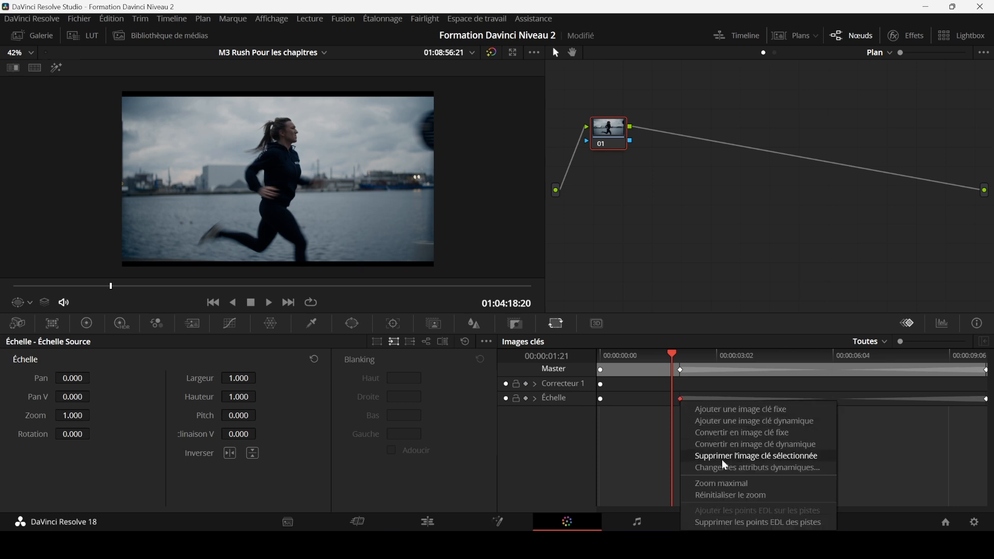
pyautogui.click(680, 400)
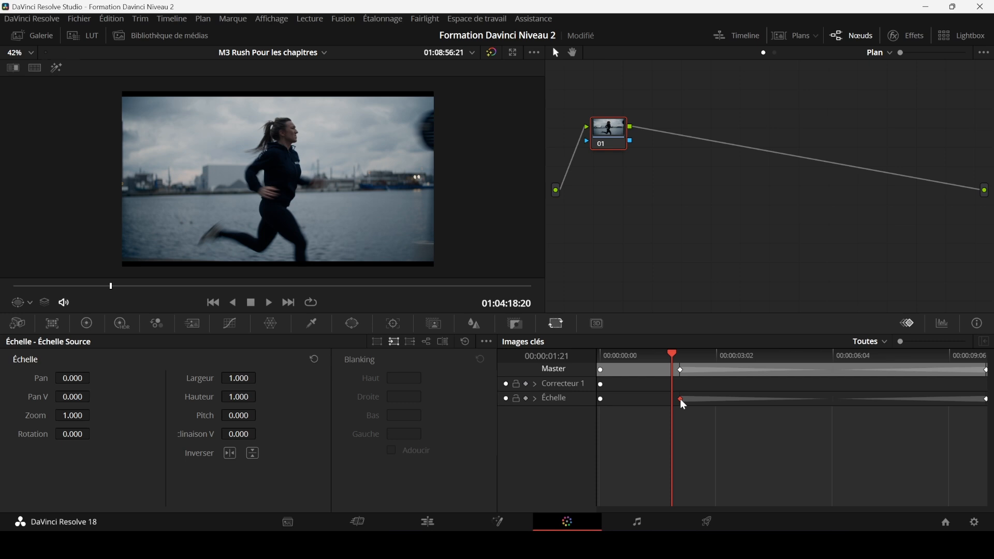
pyautogui.rightClick(680, 399)
pyautogui.click(680, 400)
pyautogui.click(701, 366)
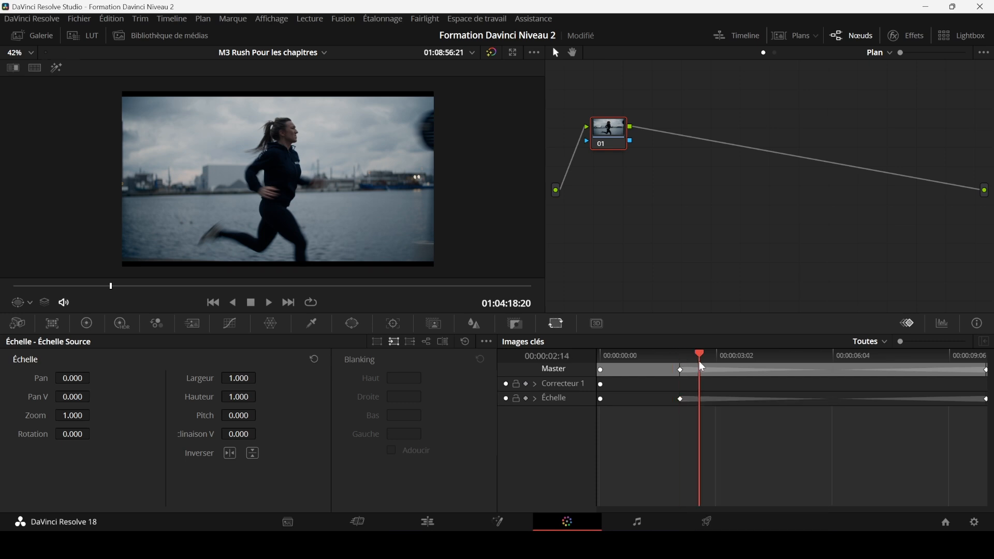
pyautogui.rightClick(679, 398)
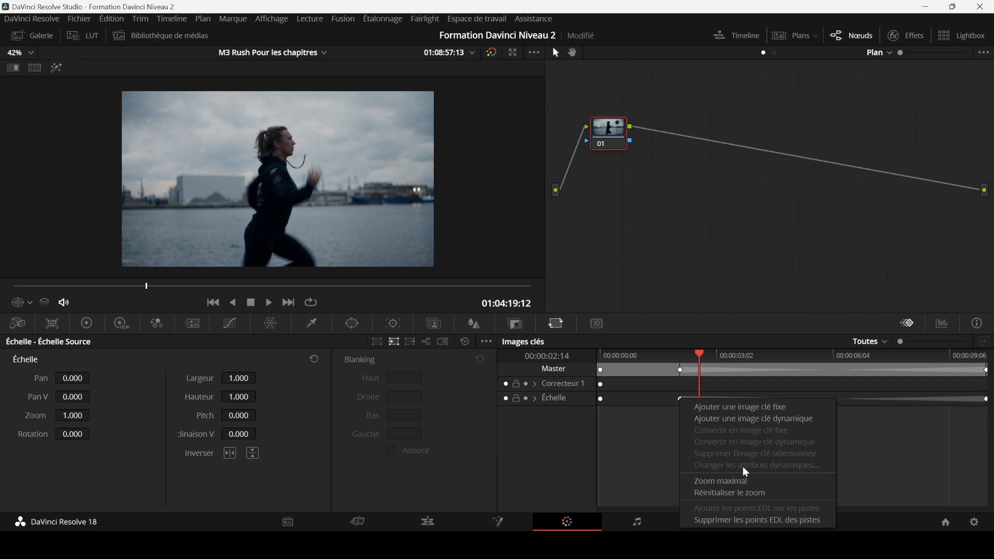
pyautogui.click(661, 445)
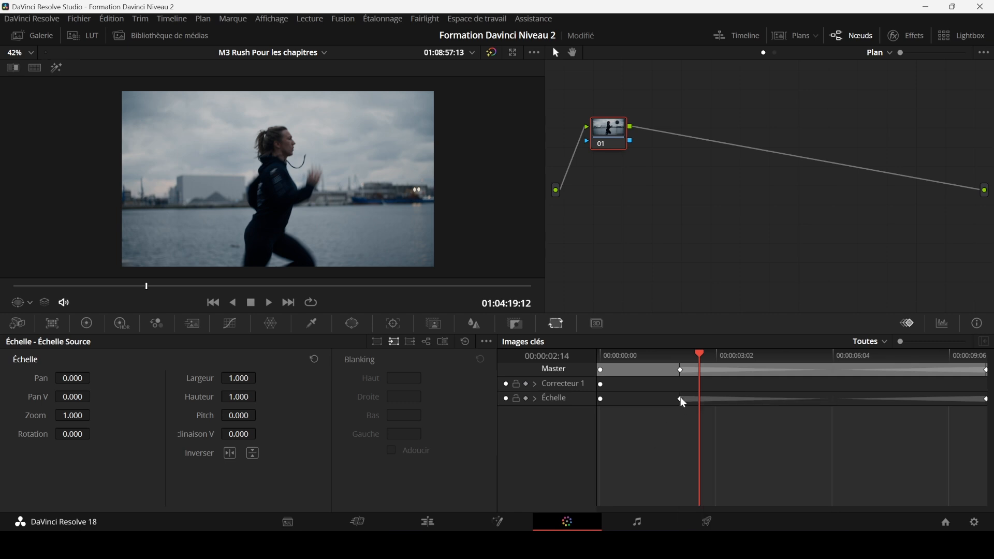
pyautogui.rightClick(680, 398)
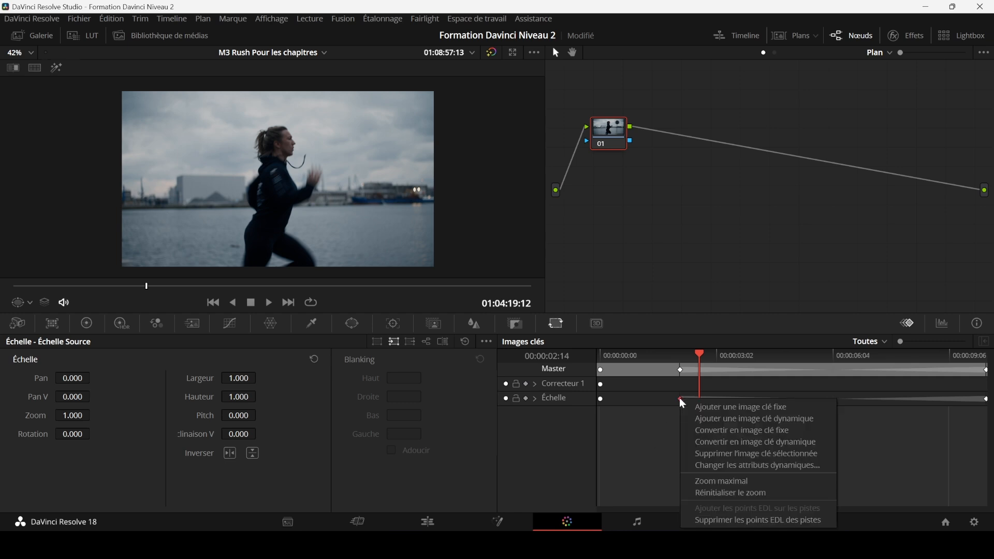
pyautogui.click(753, 465)
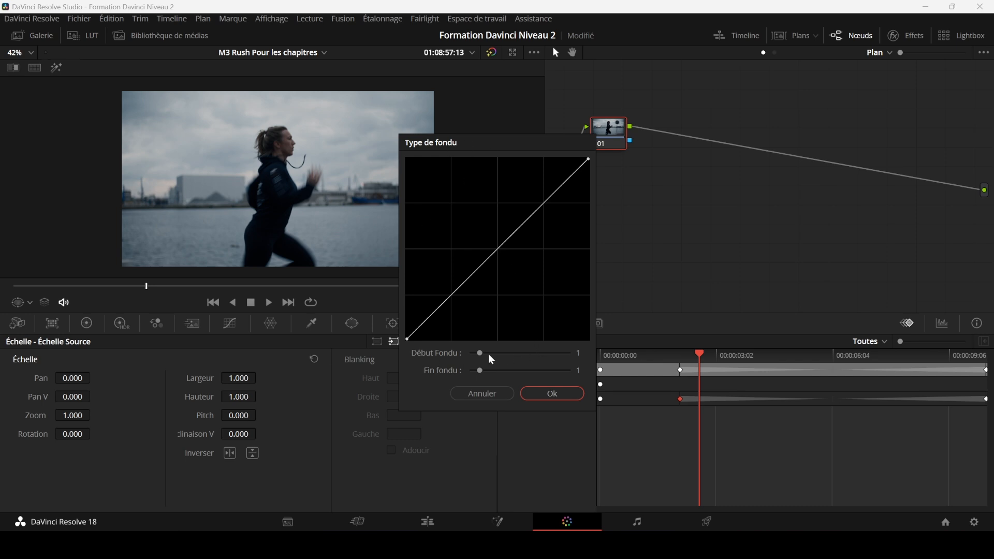
pyautogui.moveTo(483, 353); pyautogui.dragTo(514, 352)
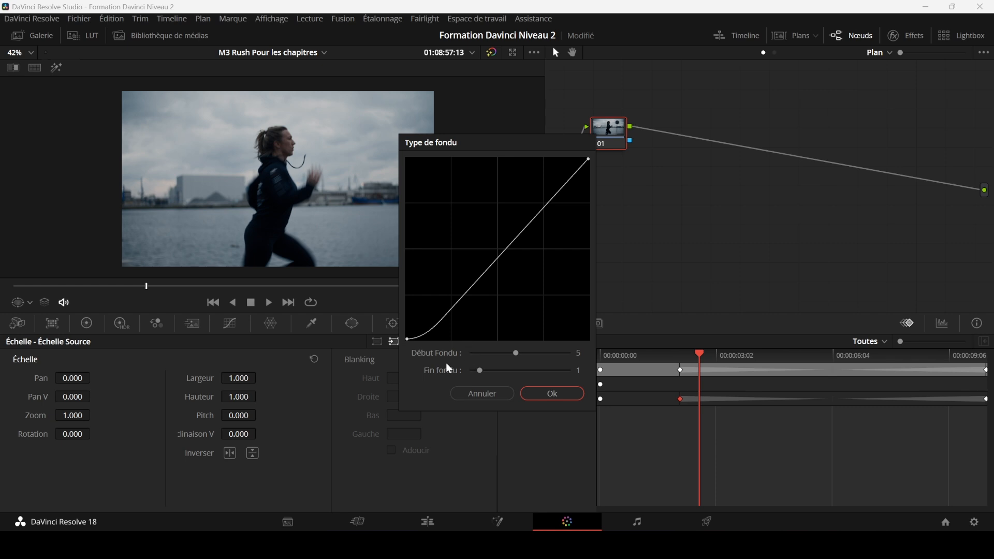
pyautogui.moveTo(477, 371); pyautogui.dragTo(504, 353)
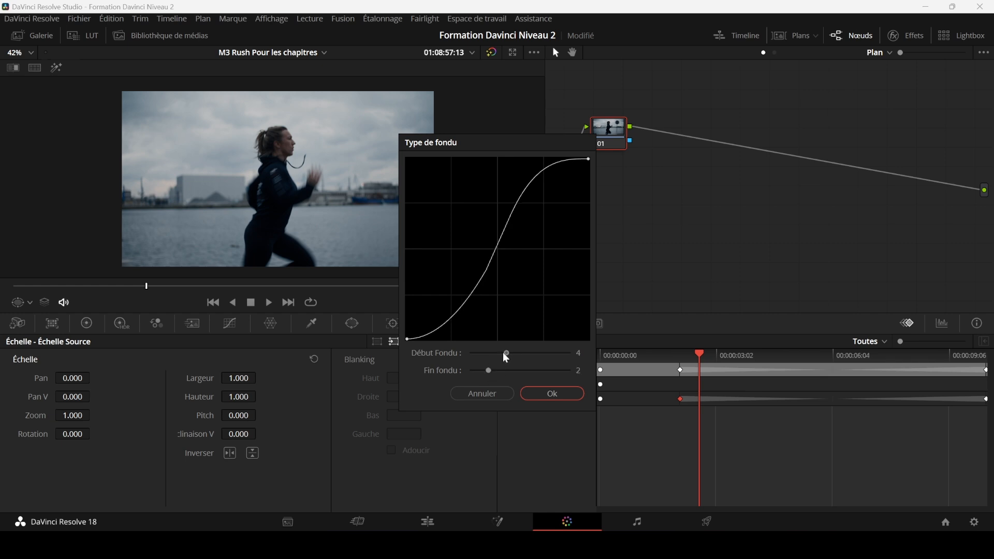
pyautogui.click(554, 392)
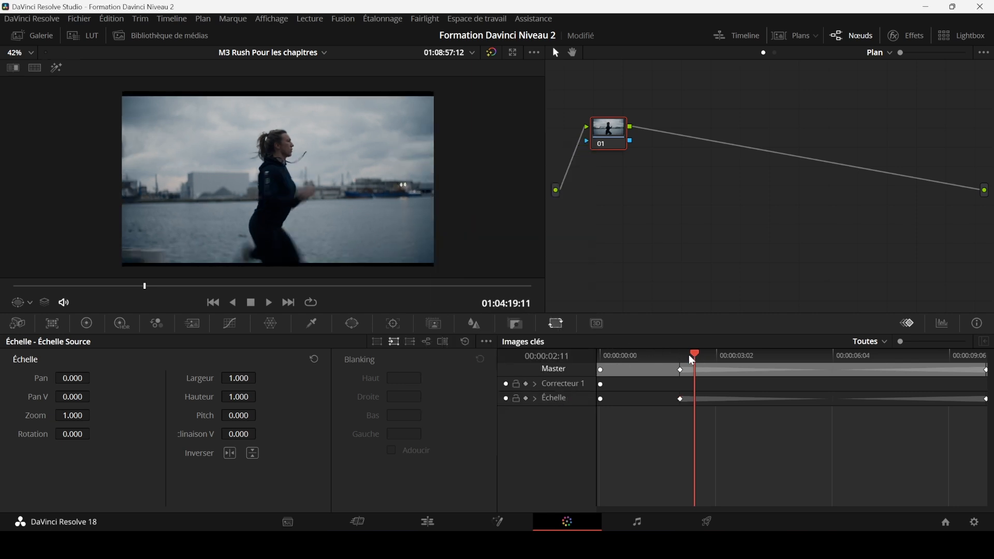
# - Play the clip from near its start to check the eased zoom
pyautogui.click(610, 355)
pyautogui.press('space')
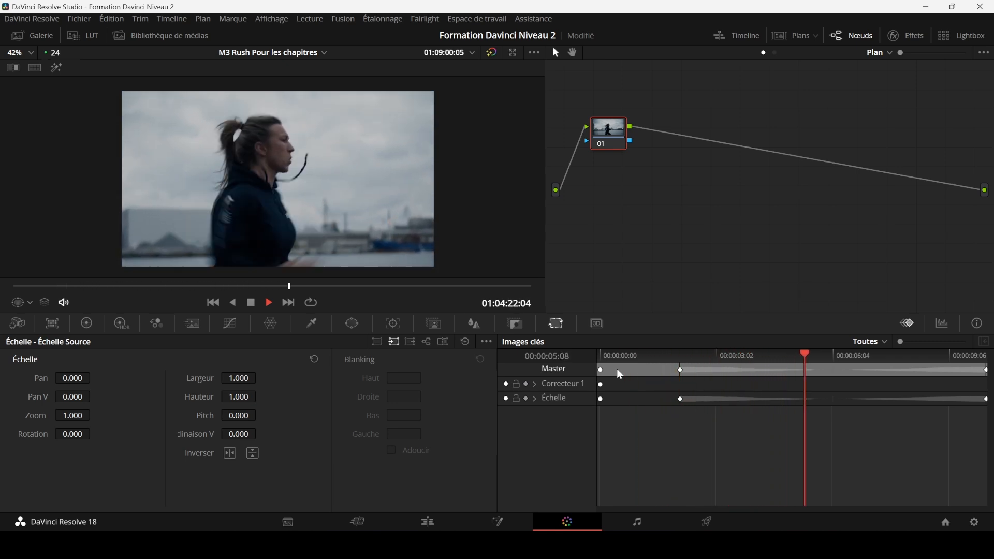
pyautogui.press('space')
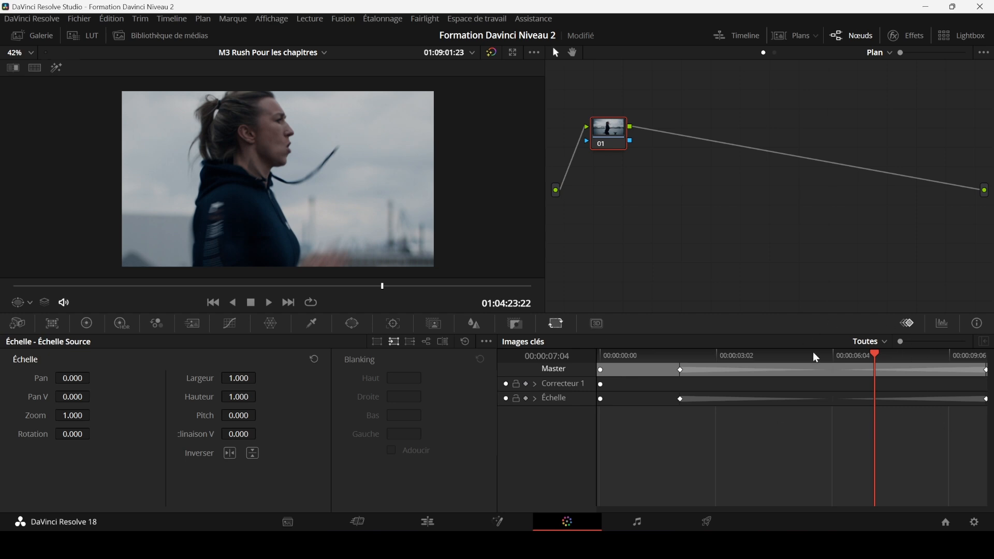
# - Switch the keyframe mode from Toutes to Échelle
pyautogui.click(885, 342)
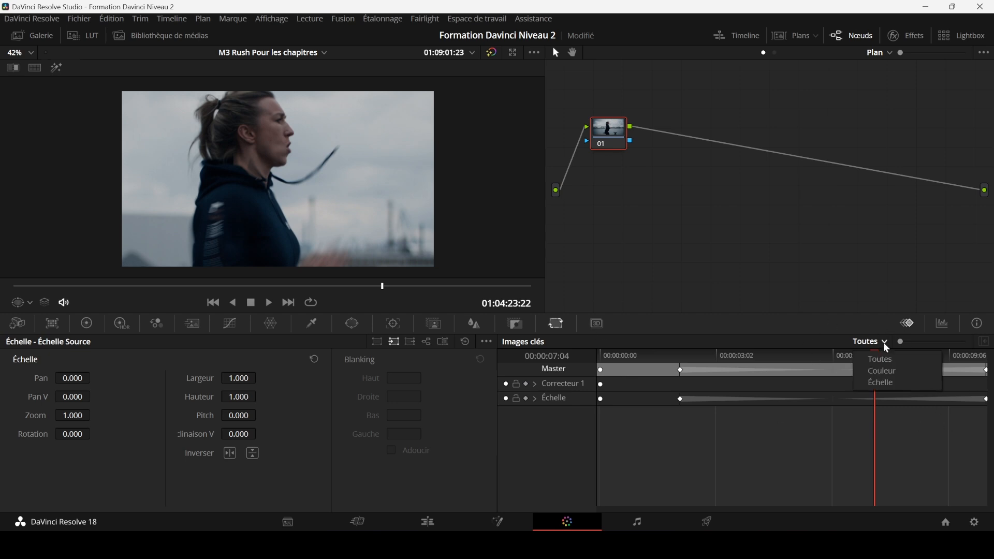
pyautogui.click(871, 383)
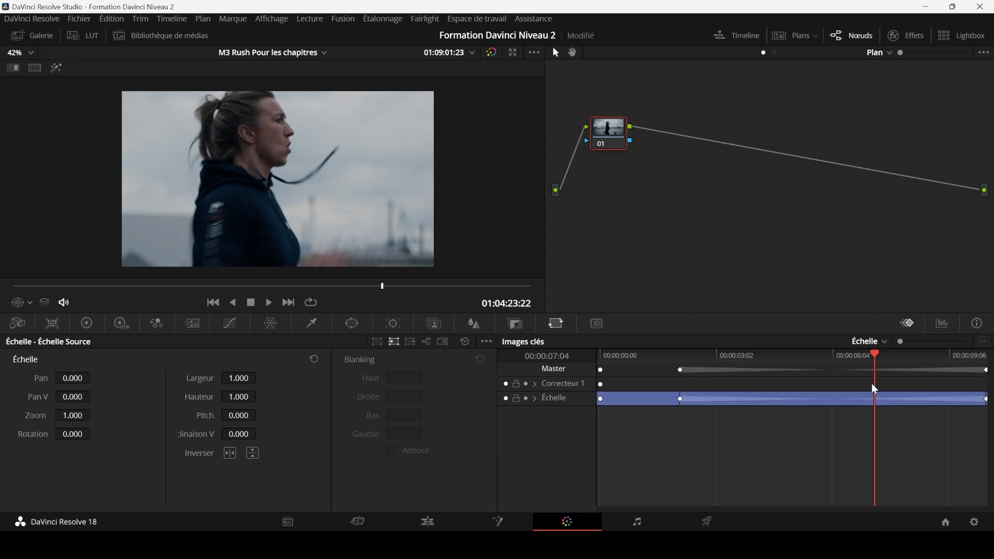
pyautogui.click(883, 342)
pyautogui.moveTo(899, 341)
pyautogui.mouseDown()
pyautogui.moveTo(942, 341)
pyautogui.moveTo(902, 352)
pyautogui.mouseUp()
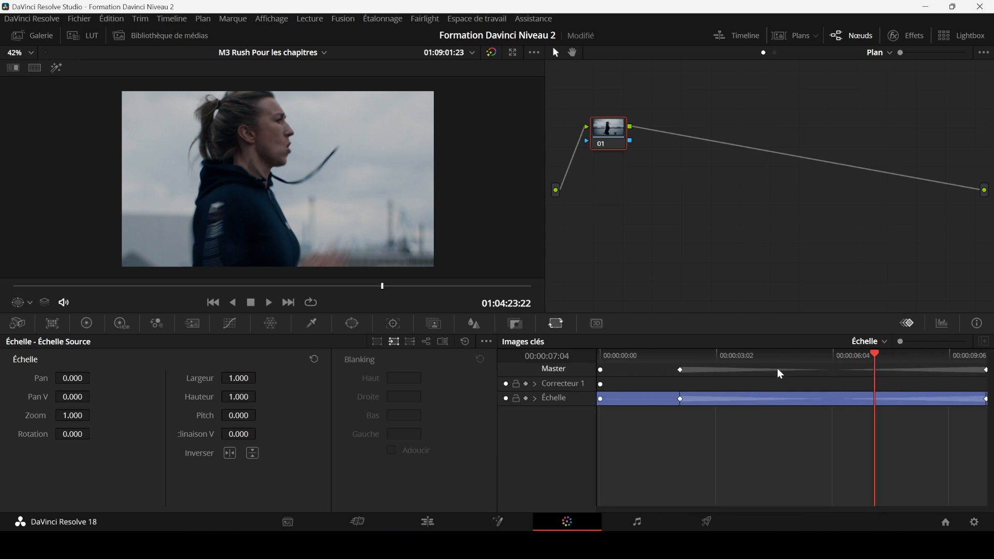